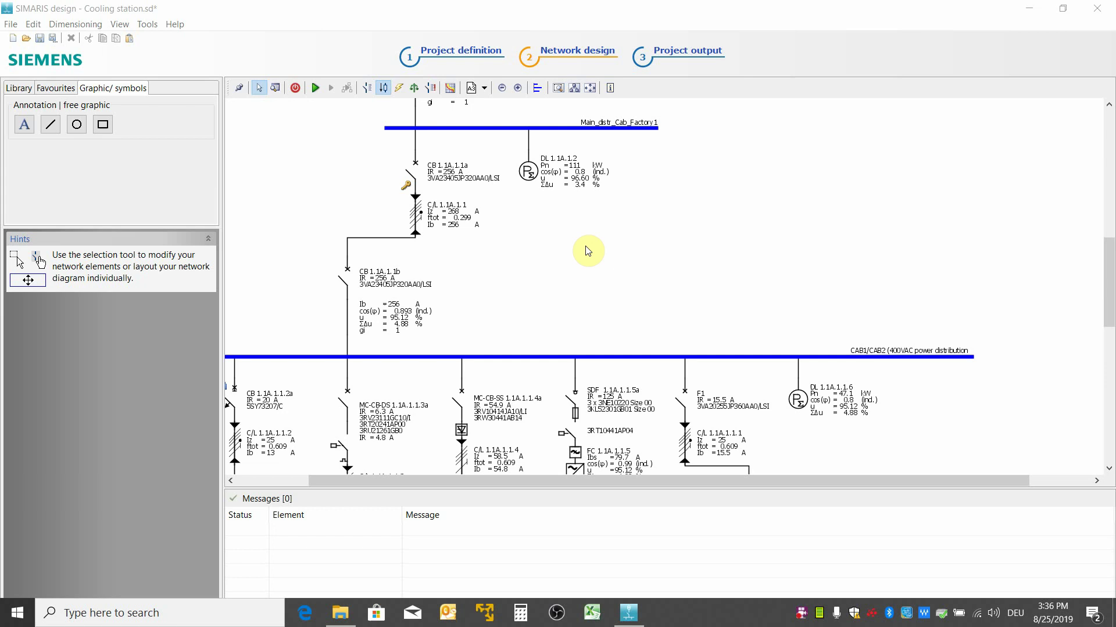
# Step: Review the project definition, keeping Deutschland, 20 kV medium voltage and 400 V low voltage
pyautogui.click(459, 58)
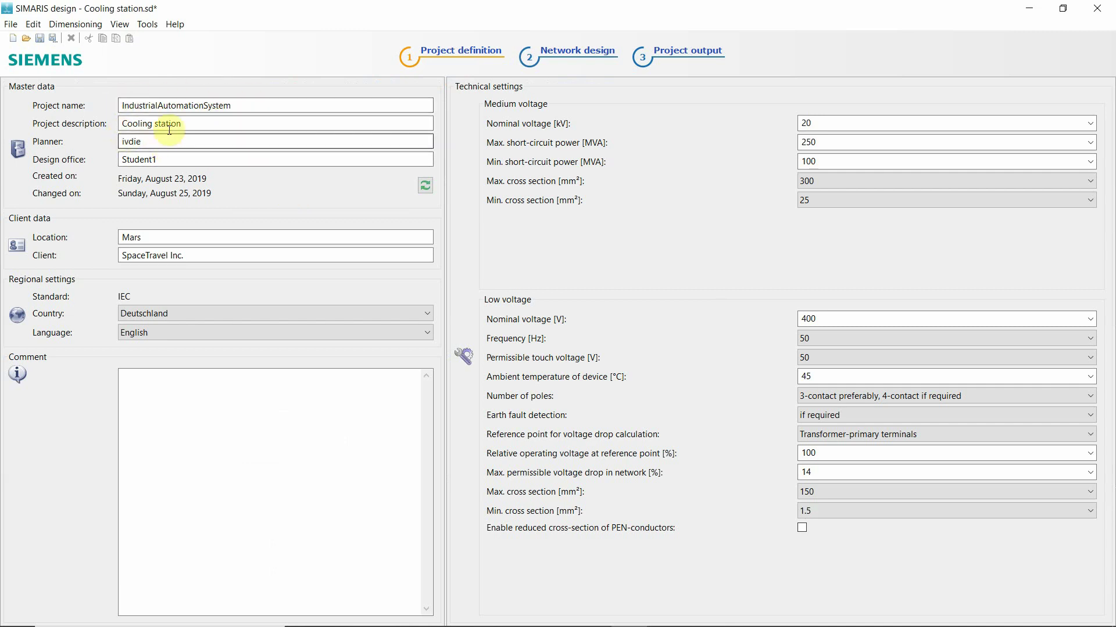
pyautogui.click(148, 313)
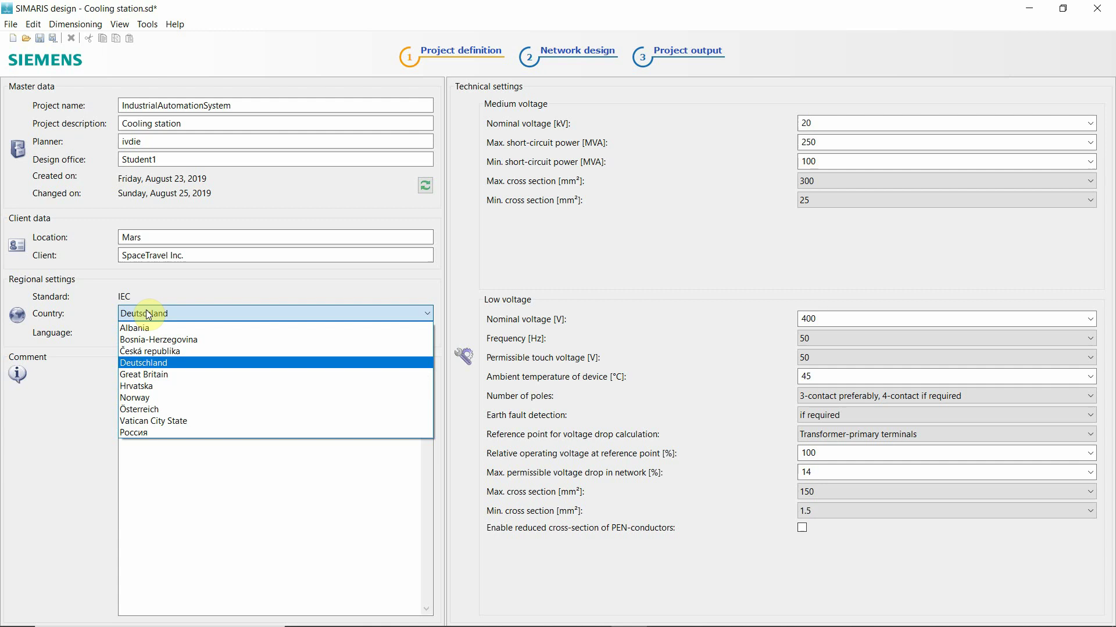
pyautogui.click(148, 314)
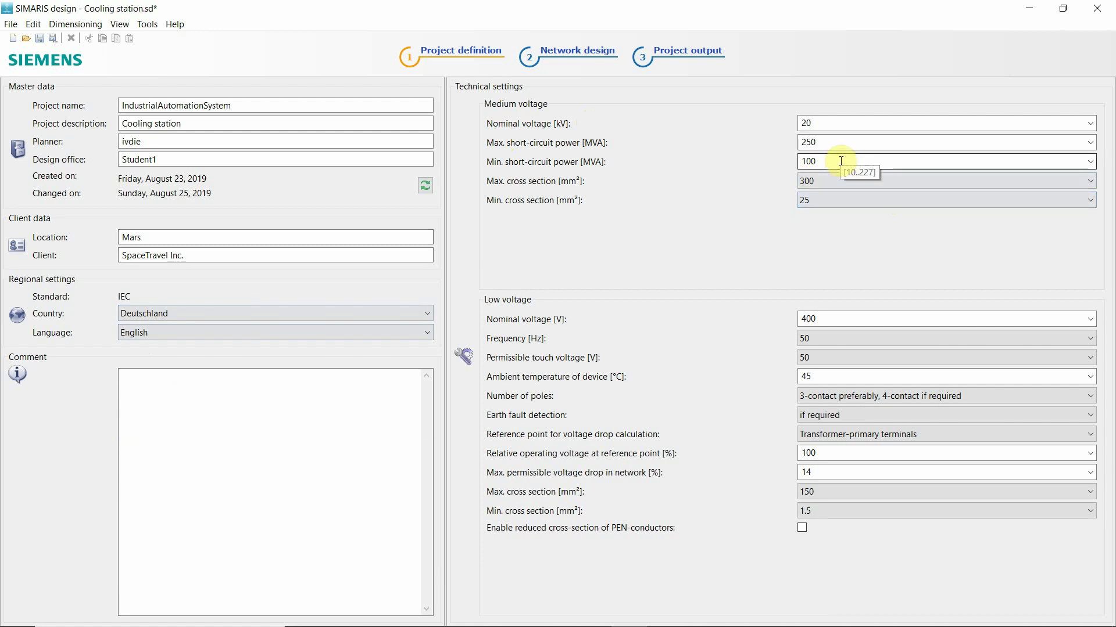
pyautogui.click(1091, 123)
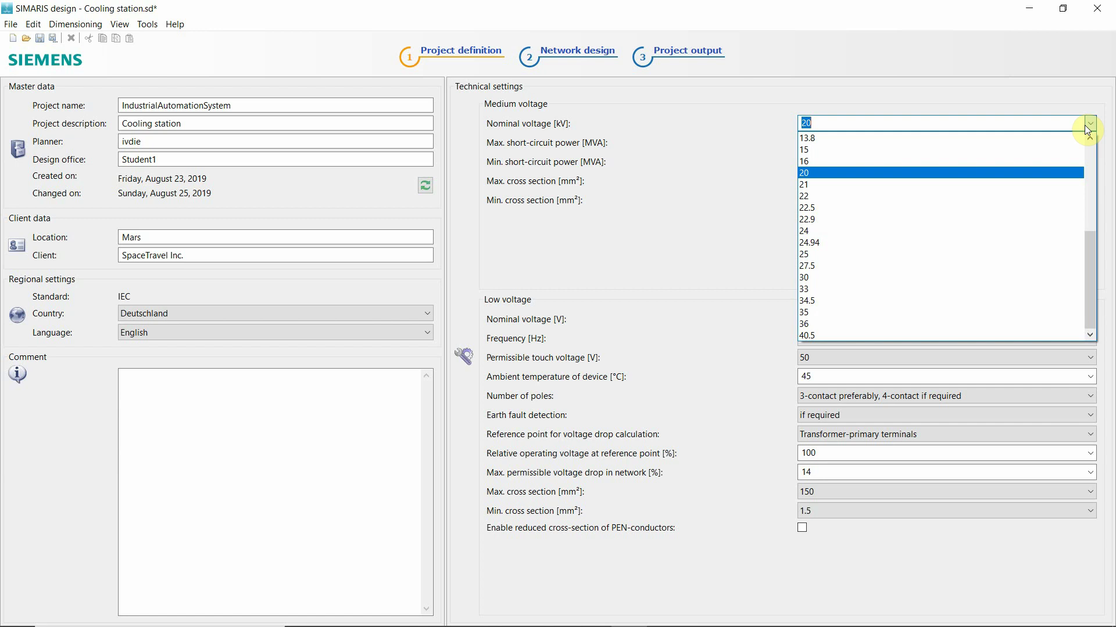
pyautogui.click(824, 124)
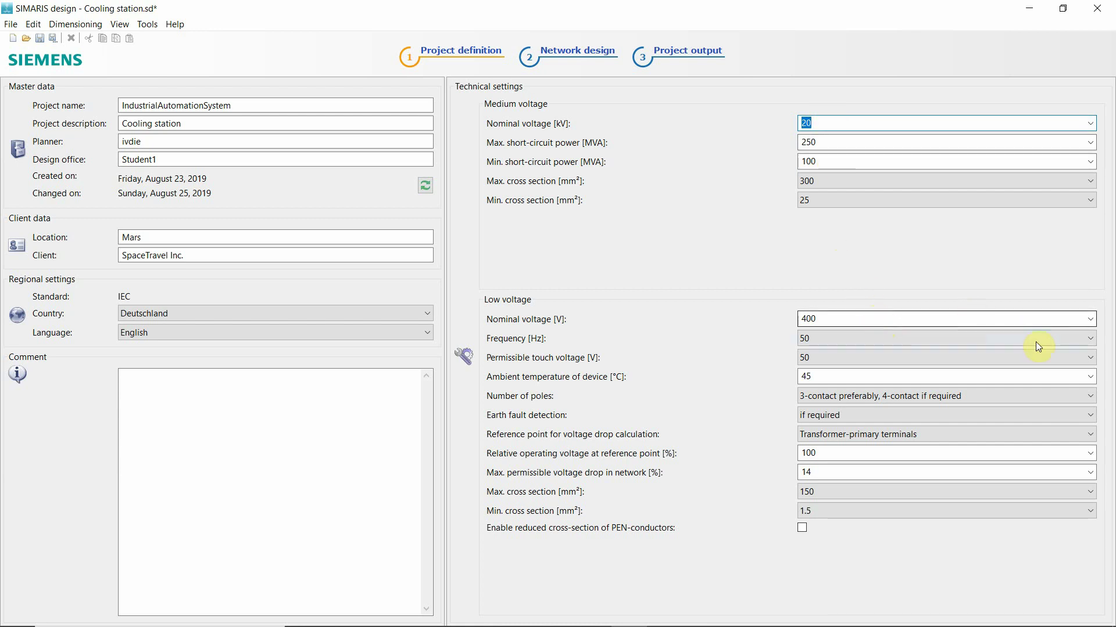
pyautogui.click(1090, 320)
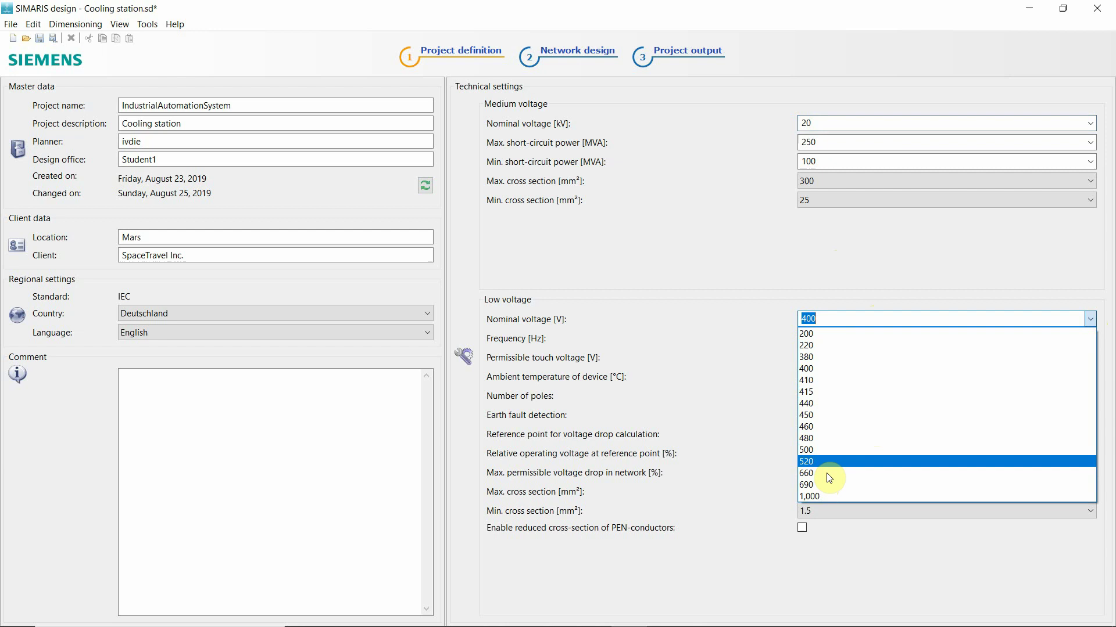
pyautogui.click(774, 347)
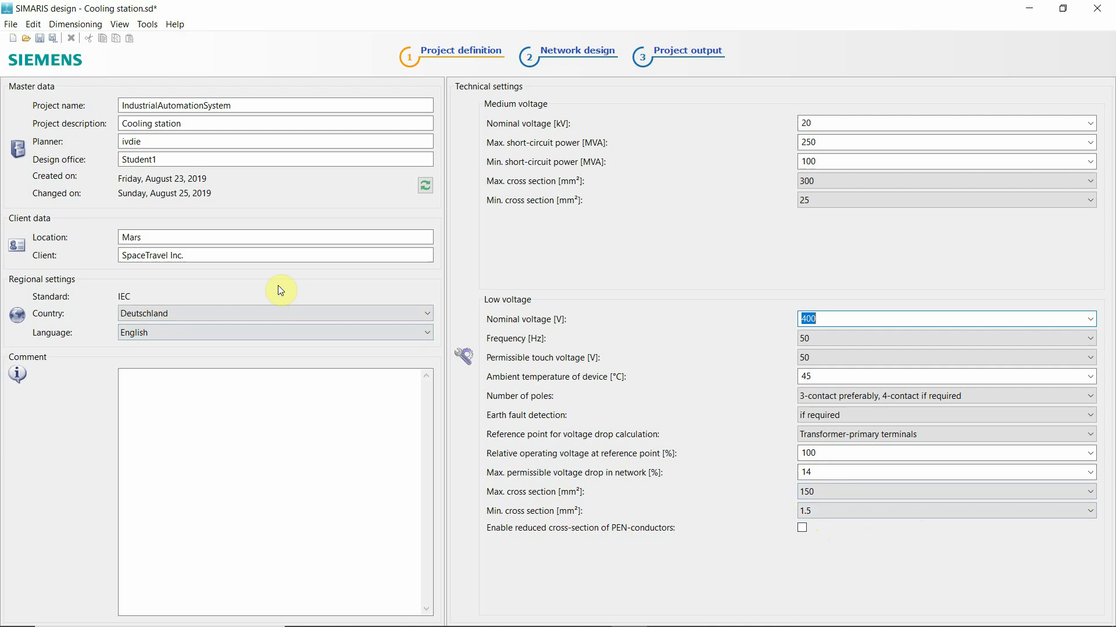
# Step: Back on the diagram, show the network symbol library and pick a distribution board element
pyautogui.click(559, 61)
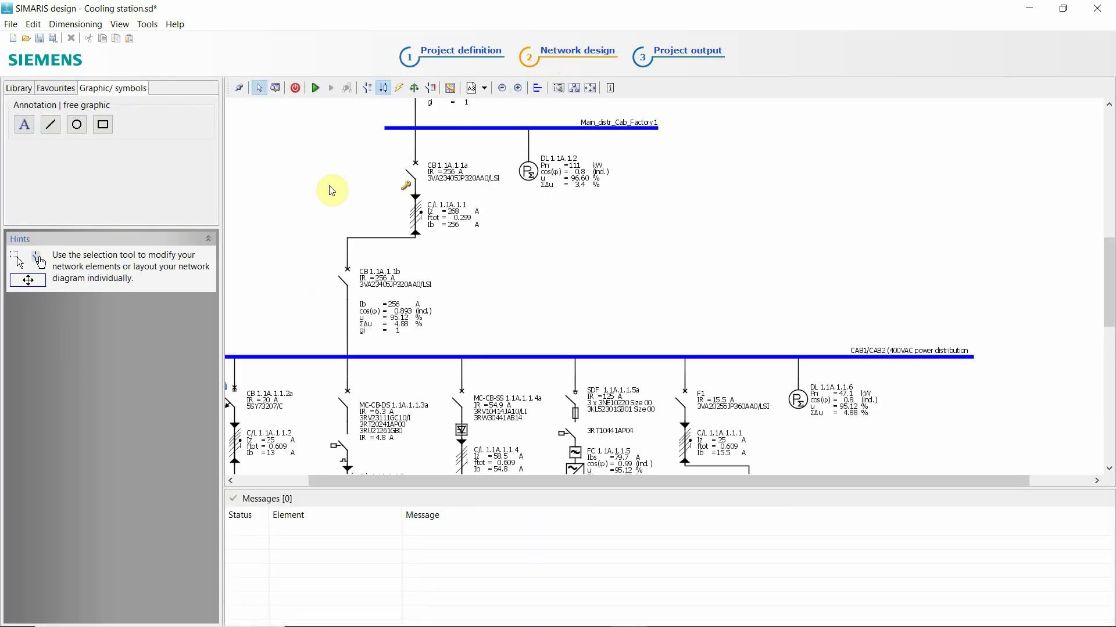
pyautogui.click(27, 92)
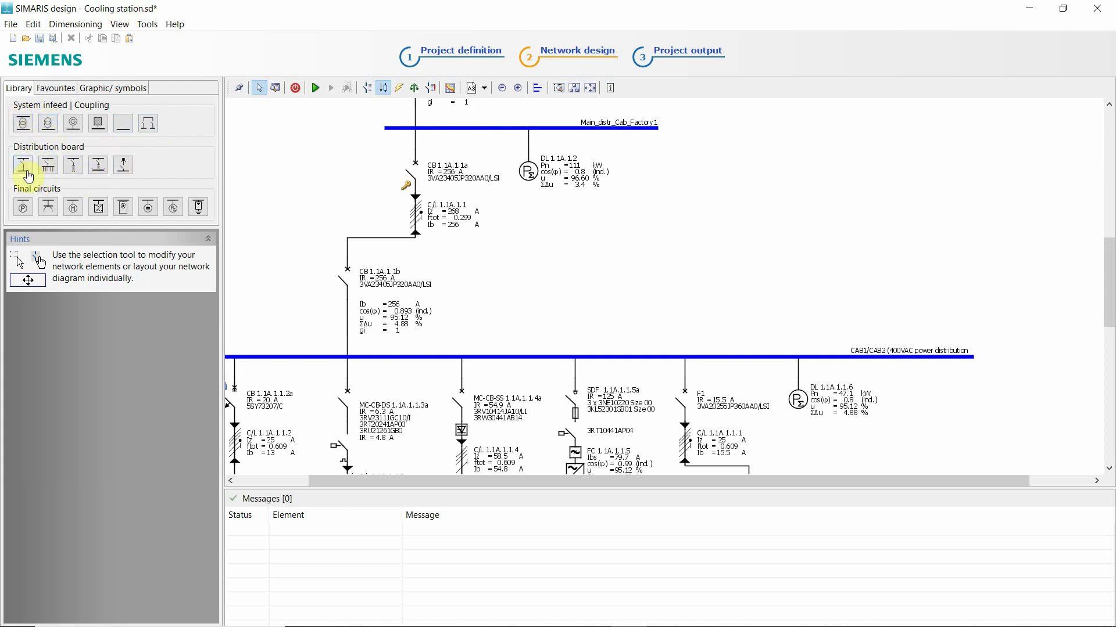
pyautogui.click(74, 169)
# Step: Hide all value labels on the diagram and view the infeed operating modes without changes
pyautogui.click(399, 92)
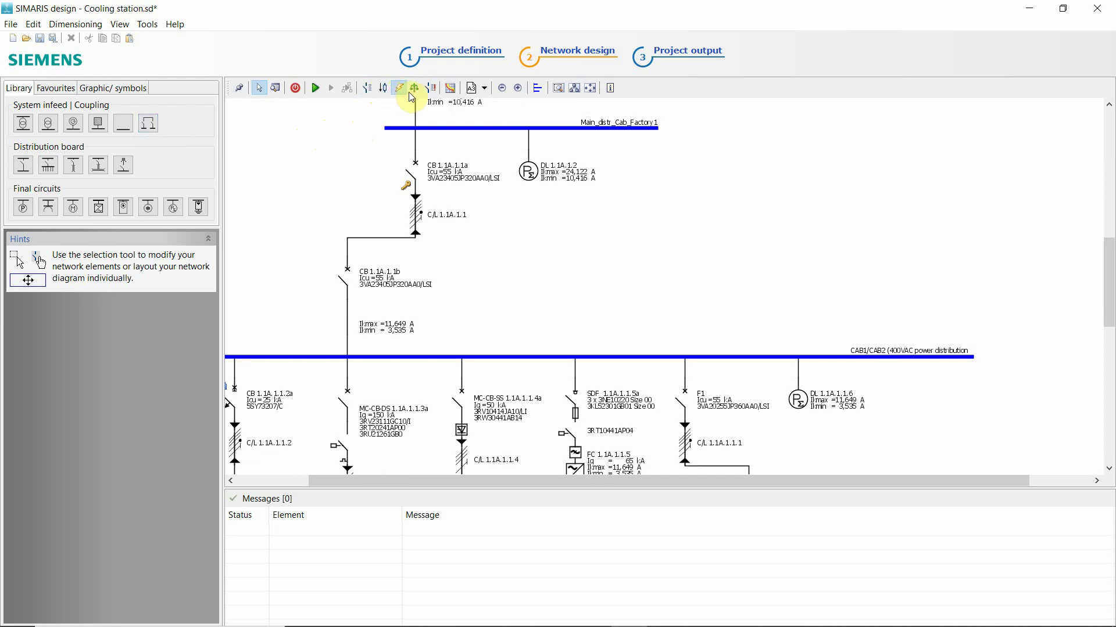
pyautogui.click(430, 89)
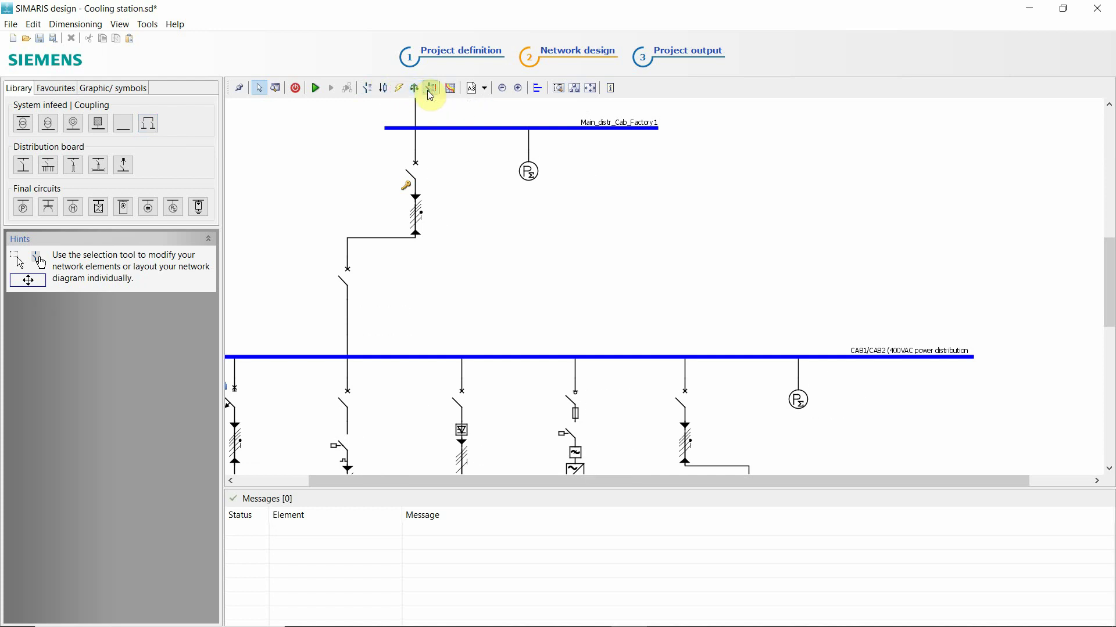
pyautogui.click(296, 88)
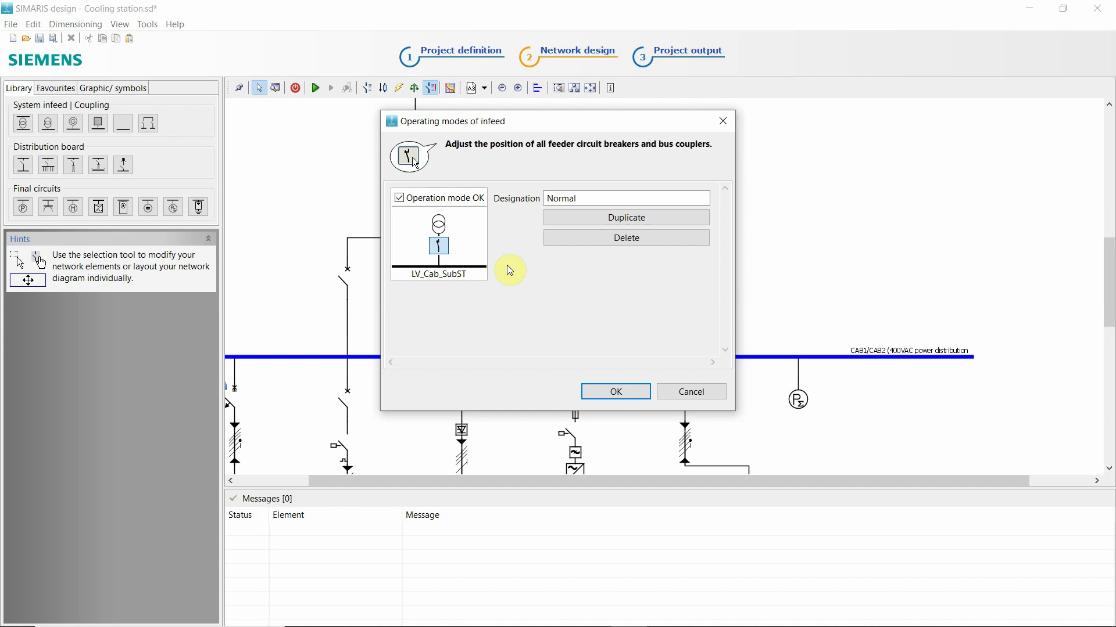
pyautogui.click(678, 394)
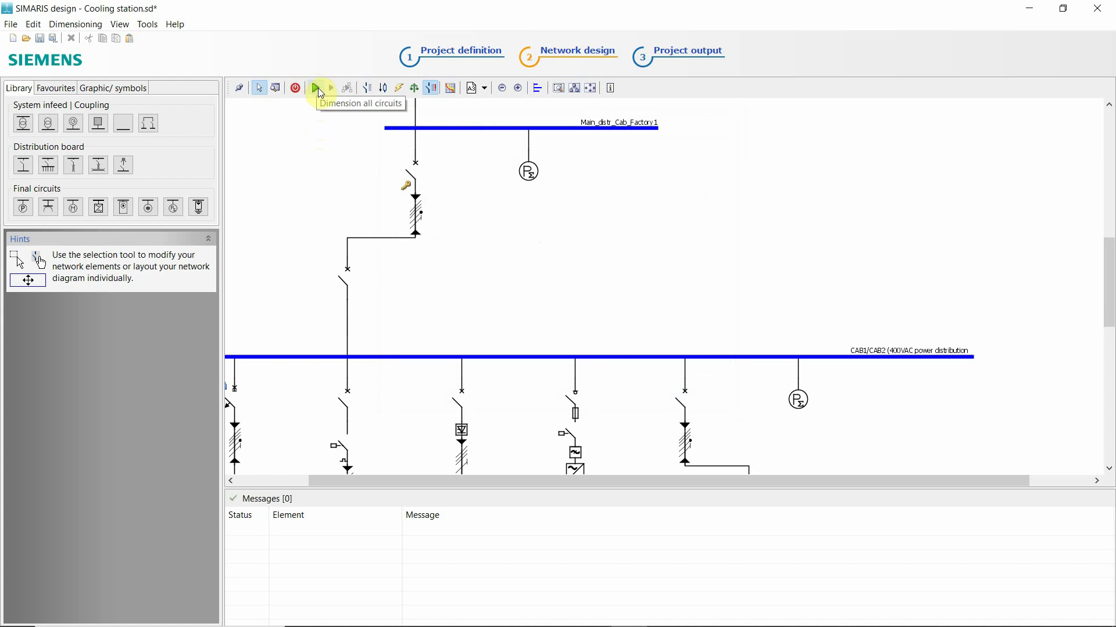
# Step: Turn on the type and rating labels for each diagram element
pyautogui.keyDown('ctrl'); pyautogui.scroll(-2, 536, 269); pyautogui.keyUp('ctrl')
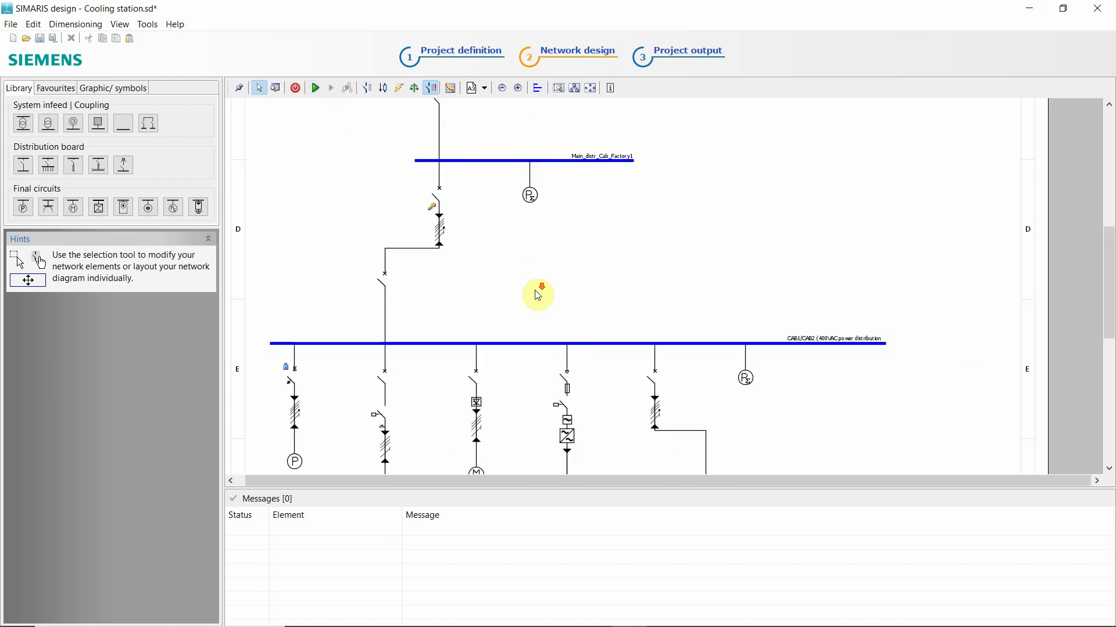
pyautogui.keyDown('ctrl'); pyautogui.scroll(-5, 538, 236); pyautogui.keyUp('ctrl')
pyautogui.keyDown('ctrl'); pyautogui.scroll(6, 500, 159); pyautogui.keyUp('ctrl')
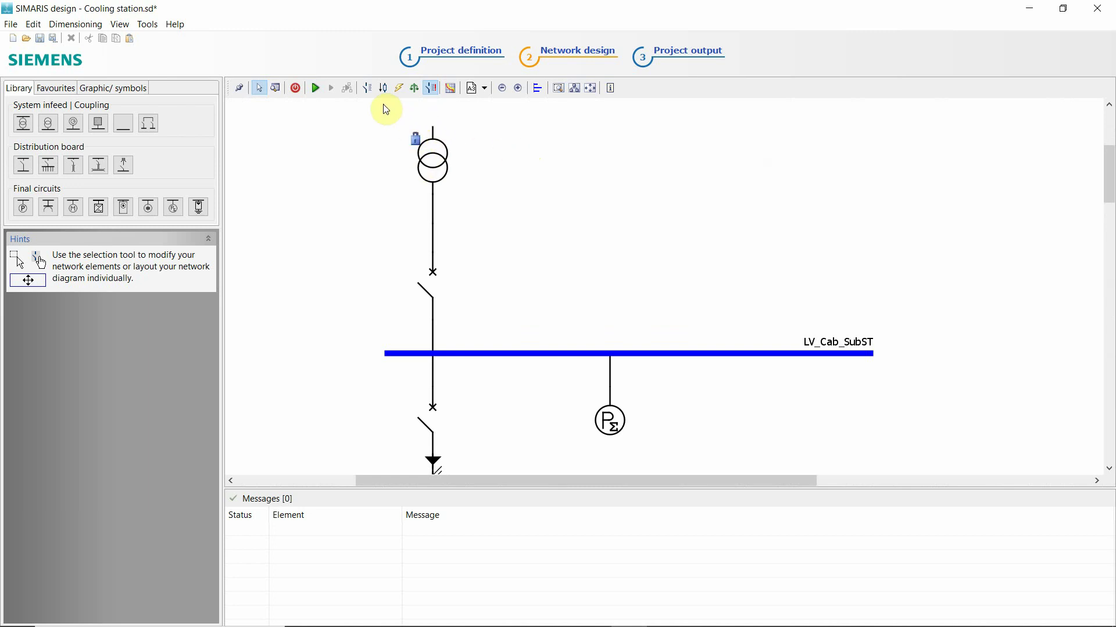
pyautogui.click(367, 89)
pyautogui.keyDown('ctrl'); pyautogui.scroll(-3, 478, 249); pyautogui.keyUp('ctrl')
pyautogui.keyDown('ctrl'); pyautogui.scroll(1, 473, 380); pyautogui.keyUp('ctrl')
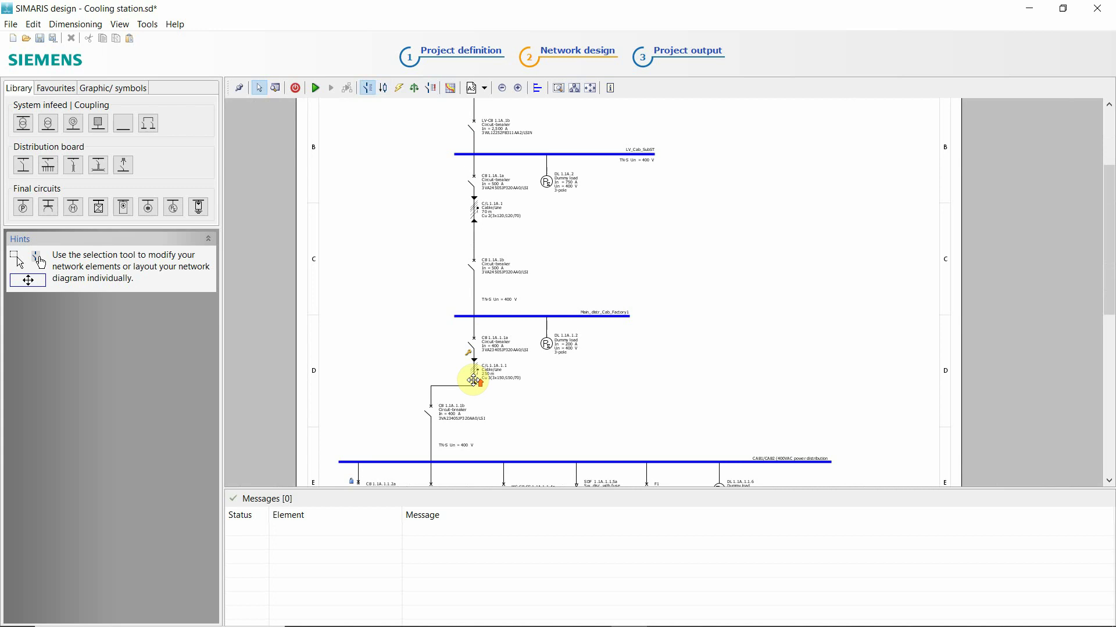
pyautogui.keyDown('ctrl'); pyautogui.scroll(2, 474, 380); pyautogui.keyUp('ctrl')
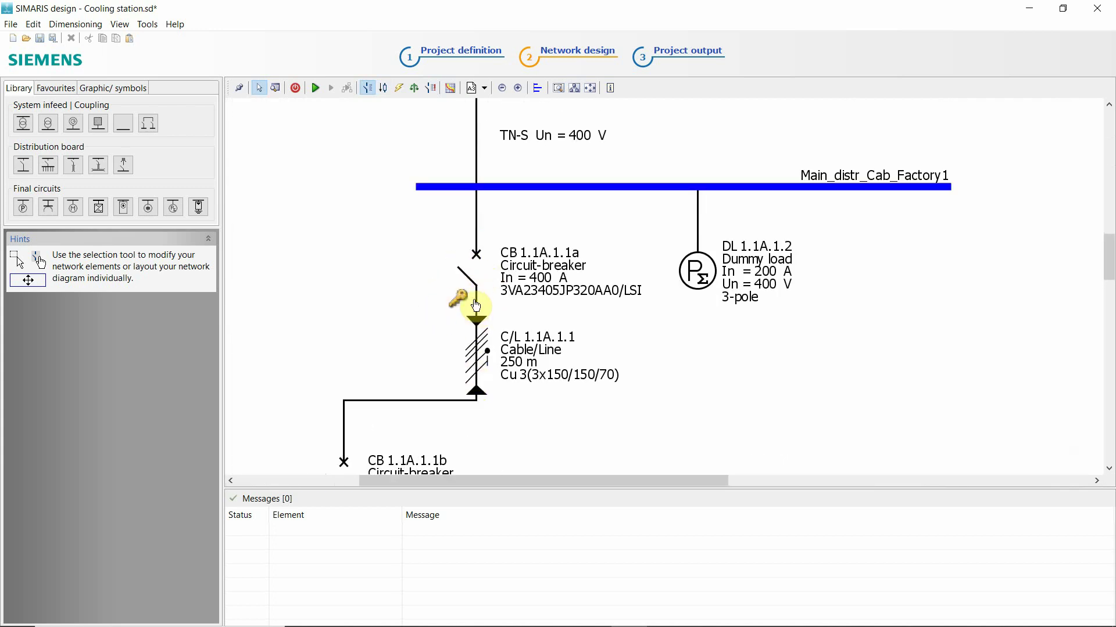
# Step: View the selectivity curves of breaker CB 1.1A.1.1a, then close them and deselect it
pyautogui.click(450, 88)
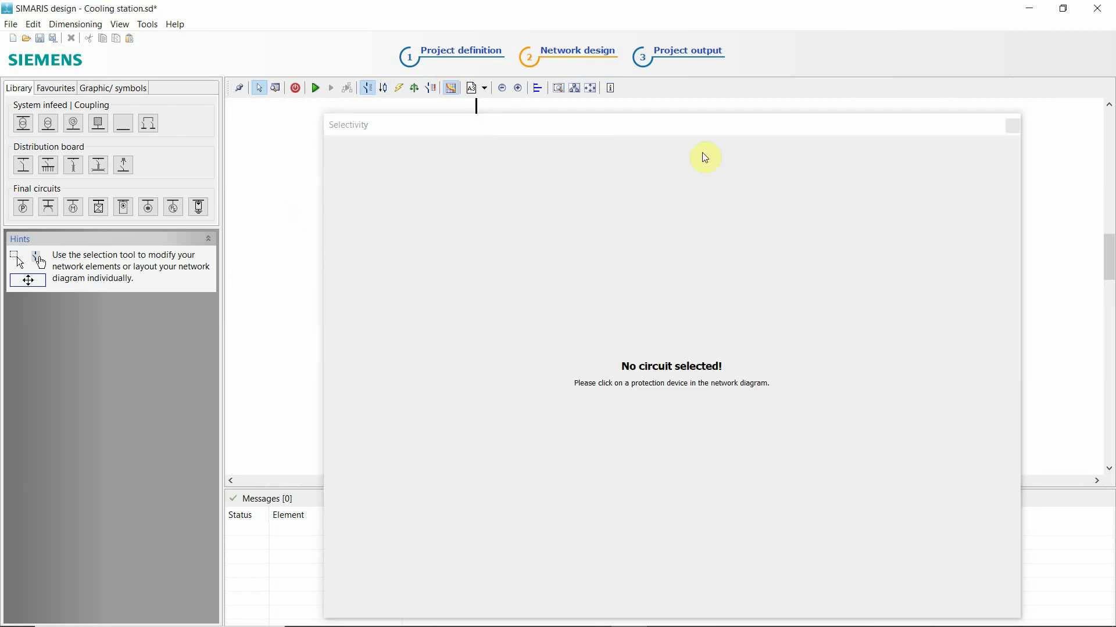
pyautogui.click(1014, 127)
pyautogui.click(461, 294)
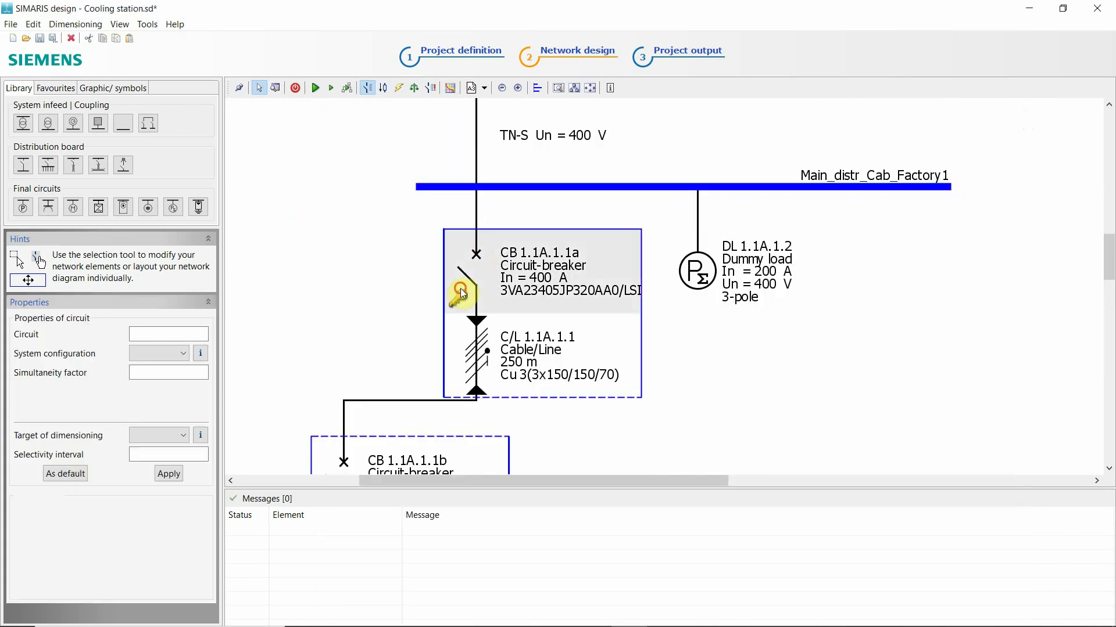
pyautogui.click(450, 88)
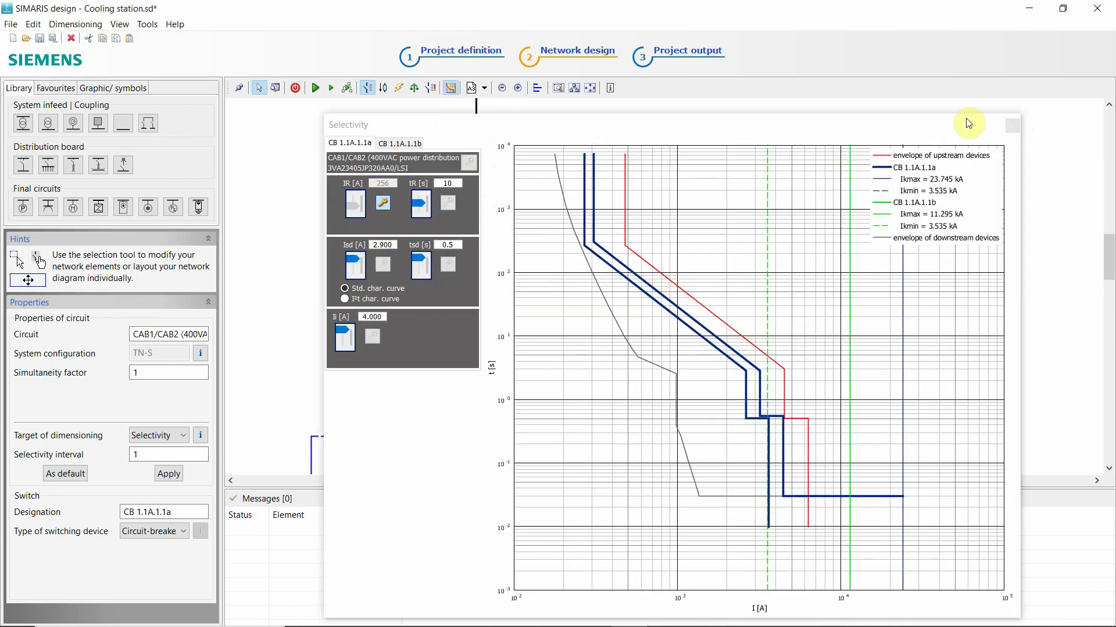
pyautogui.click(1014, 127)
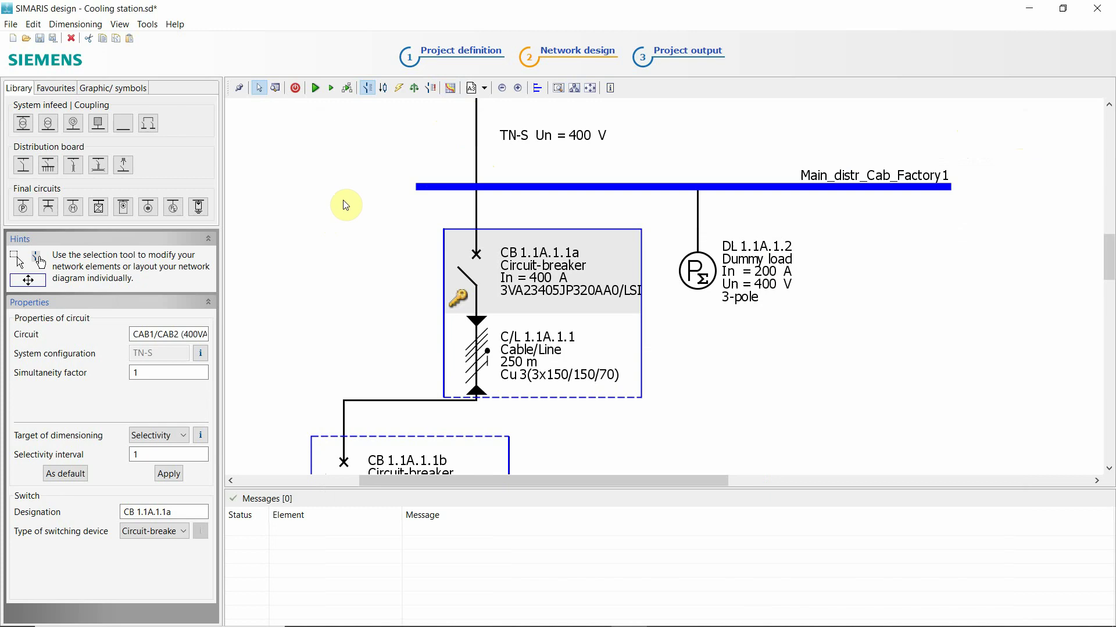
pyautogui.click(342, 200)
pyautogui.keyDown('ctrl'); pyautogui.scroll(-5, 531, 146); pyautogui.keyUp('ctrl')
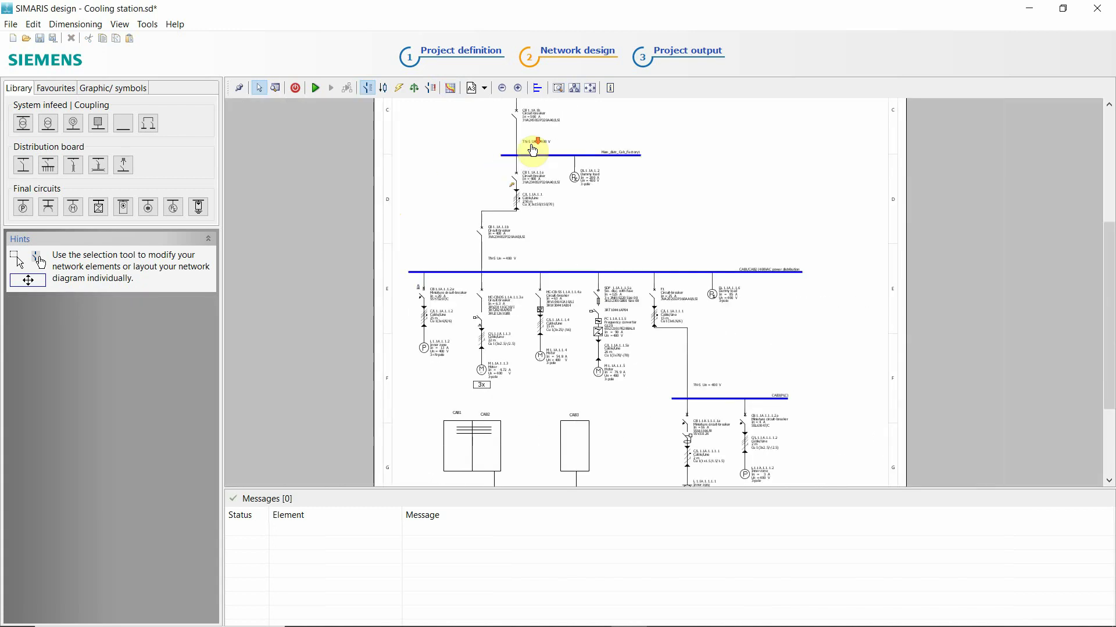
pyautogui.keyDown('ctrl'); pyautogui.scroll(5, 473, 386); pyautogui.keyUp('ctrl')
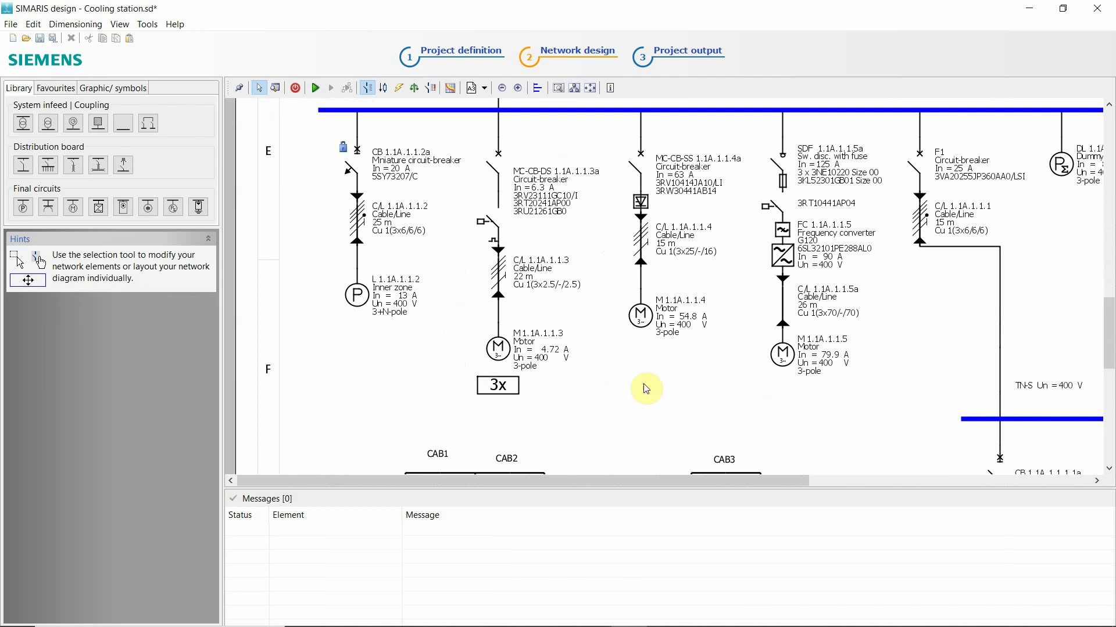
pyautogui.keyDown('ctrl'); pyautogui.scroll(1, 588, 377); pyautogui.keyUp('ctrl')
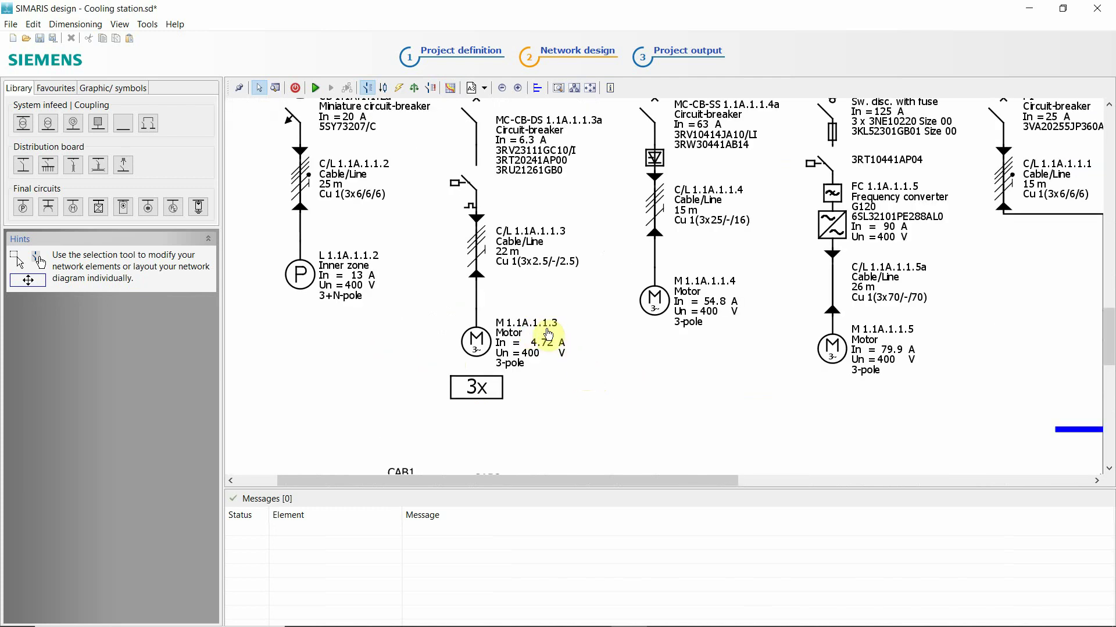
pyautogui.keyDown('ctrl'); pyautogui.scroll(-1, 463, 316); pyautogui.keyUp('ctrl')
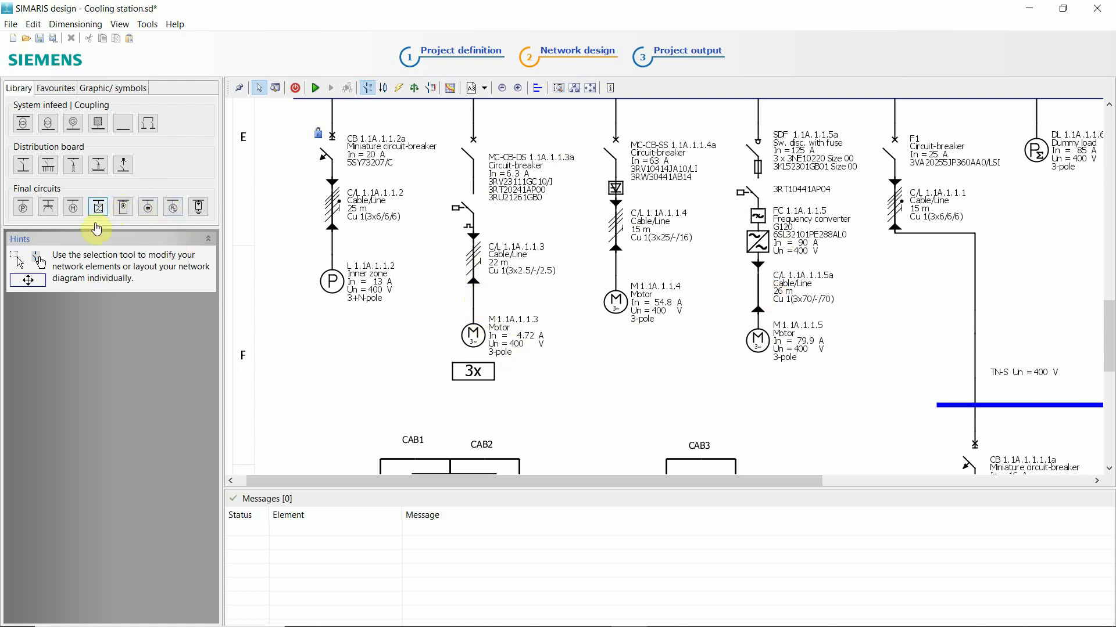
# Step: Add a motor on the CAB1/CAB2 busbar with reversing-duty starting, then cancel it
pyautogui.click(73, 207)
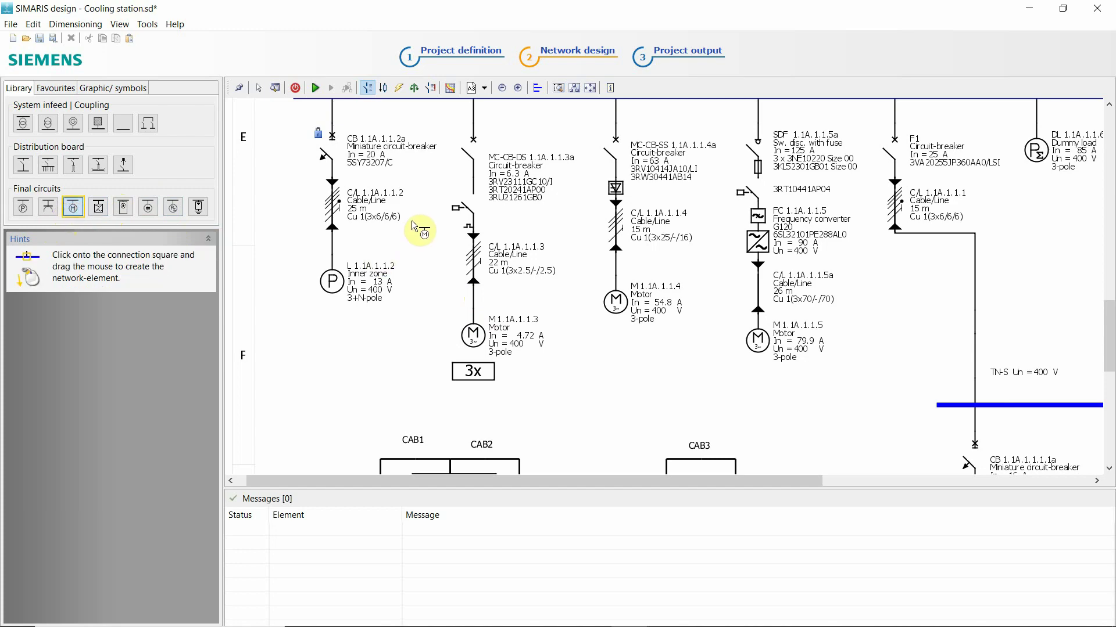
pyautogui.keyDown('ctrl'); pyautogui.scroll(-3, 430, 250); pyautogui.keyUp('ctrl')
pyautogui.keyDown('ctrl'); pyautogui.scroll(3, 762, 272); pyautogui.keyUp('ctrl')
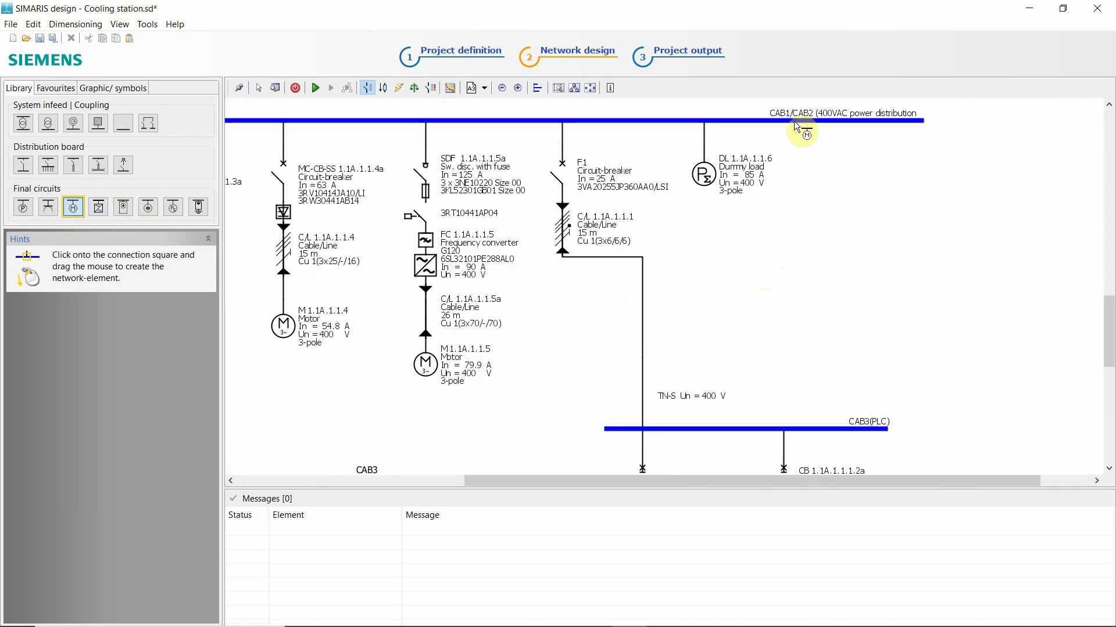
pyautogui.moveTo(701, 122); pyautogui.dragTo(692, 252)
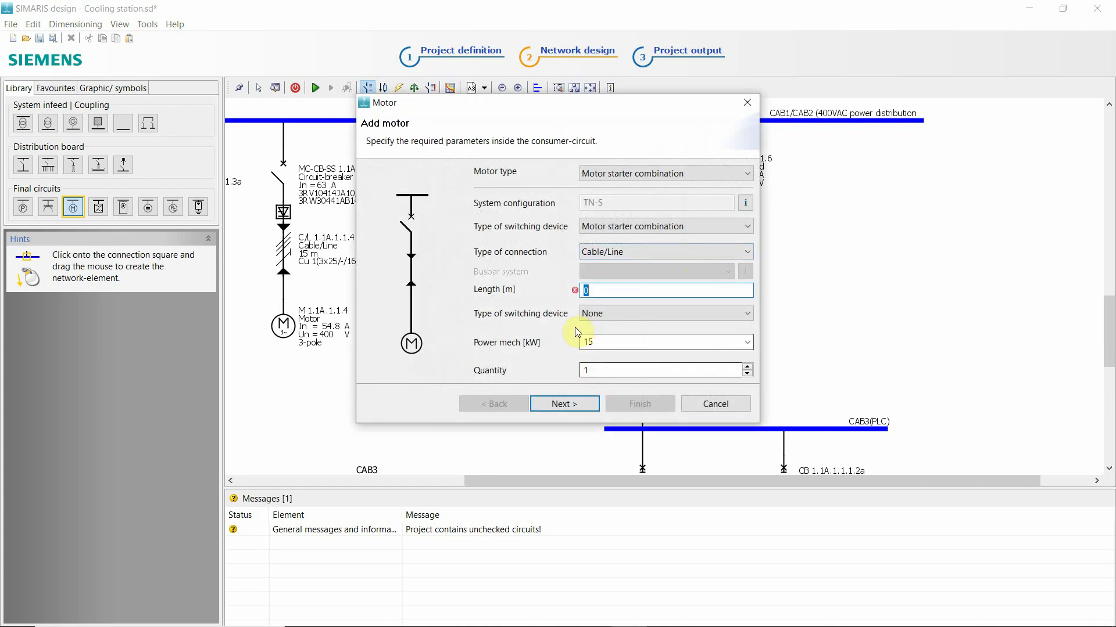
pyautogui.write('5')
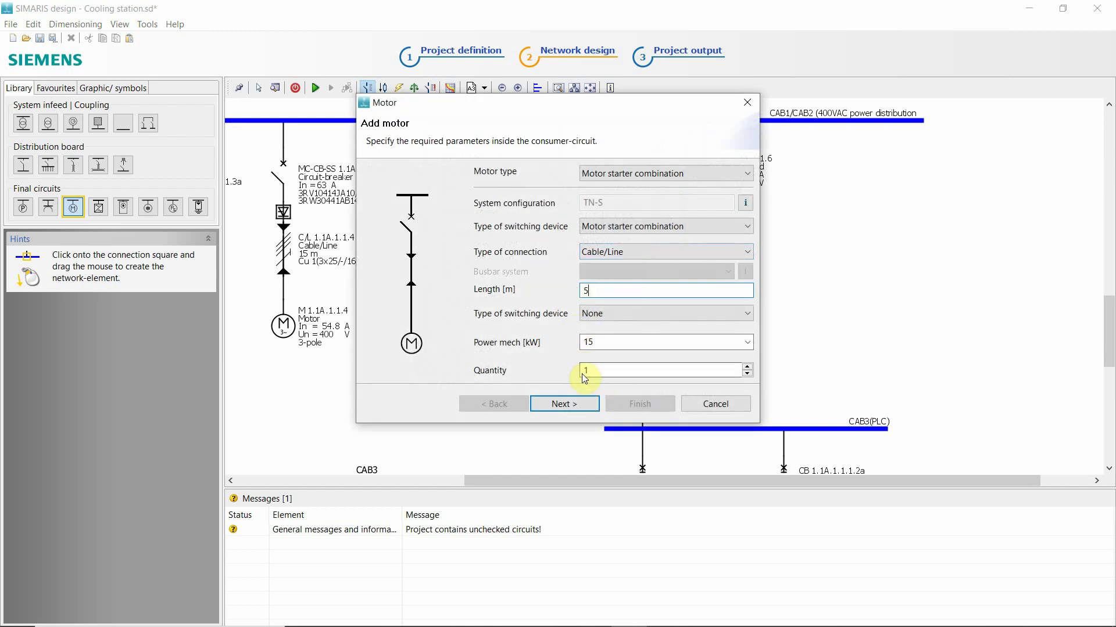
pyautogui.click(569, 405)
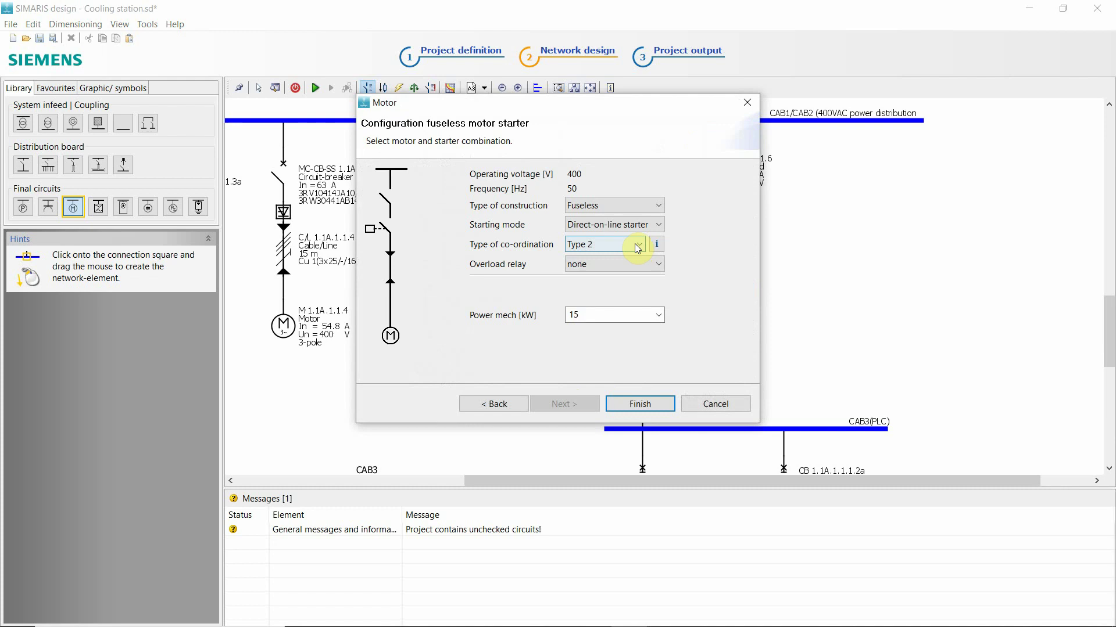
pyautogui.click(613, 226)
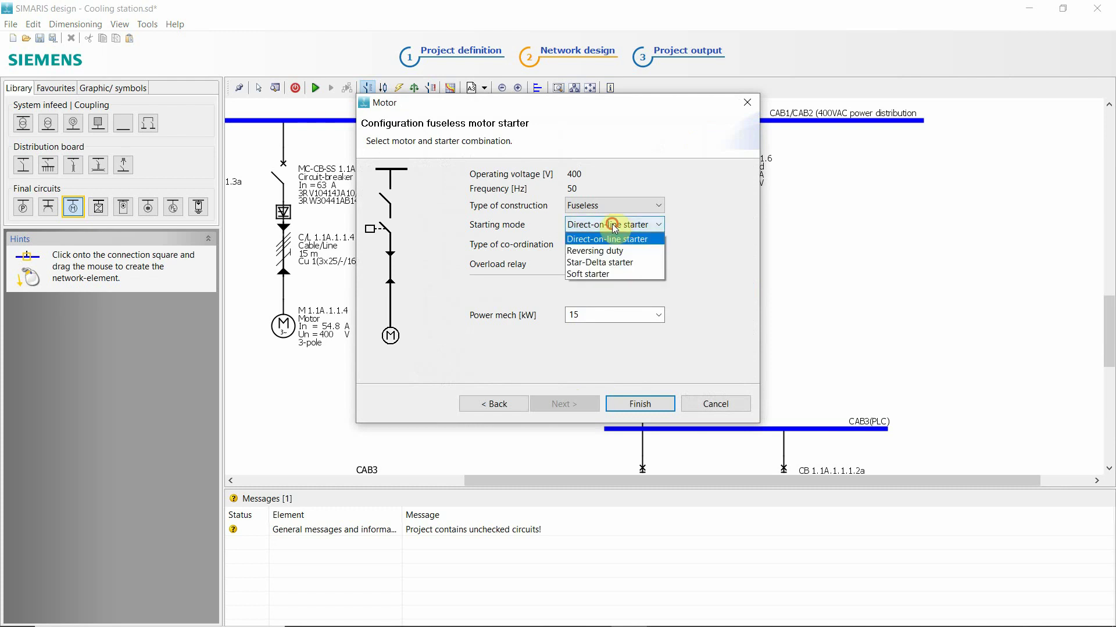
pyautogui.click(591, 251)
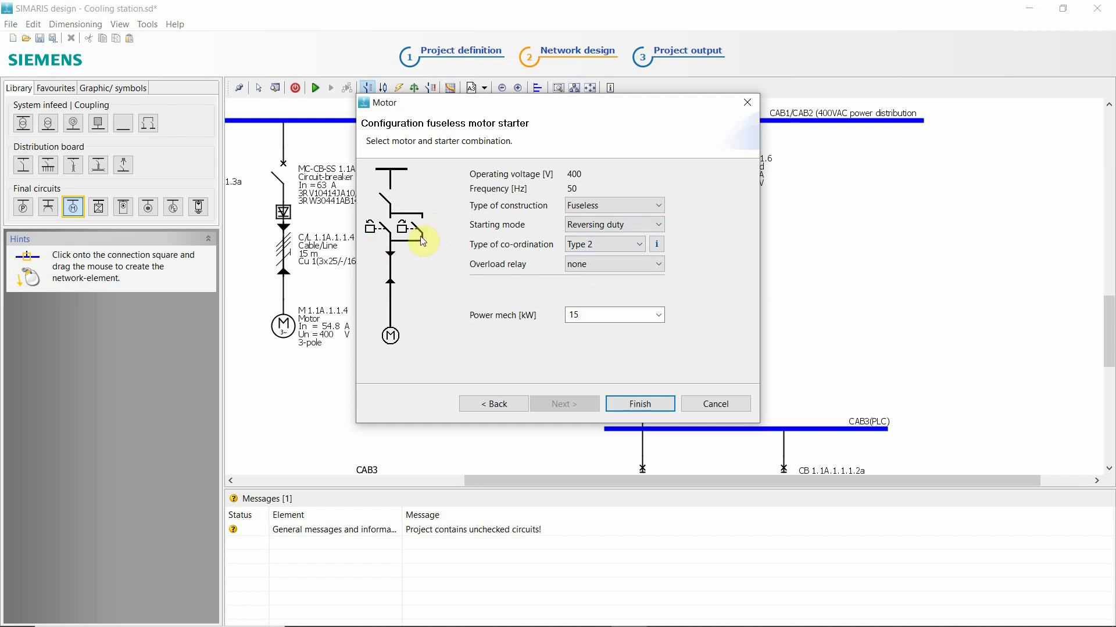
pyautogui.click(718, 404)
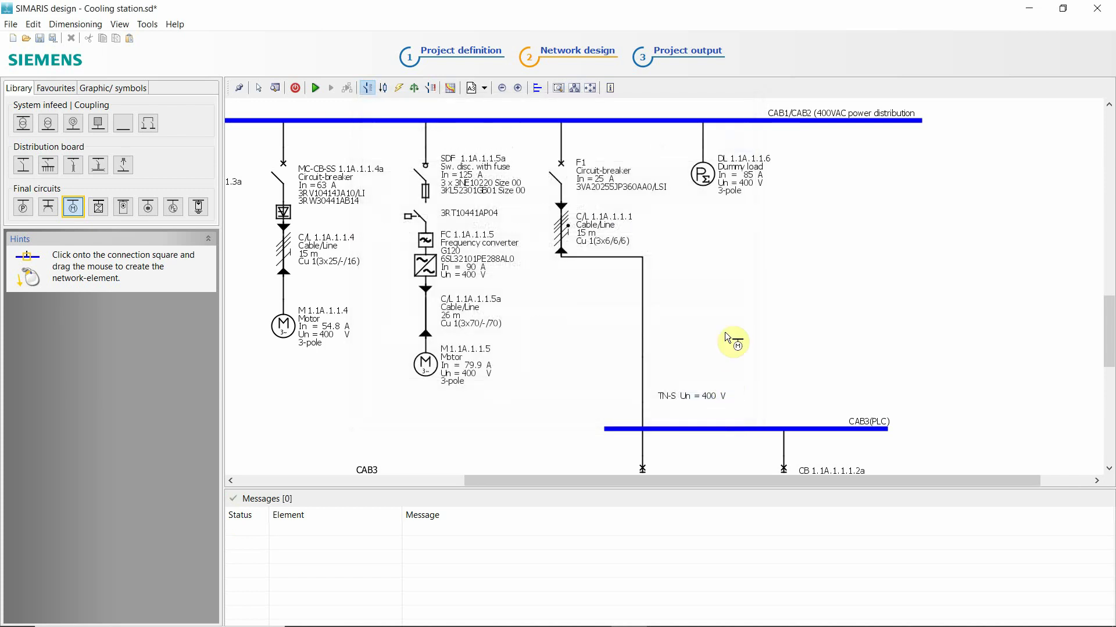
pyautogui.press('Escape')
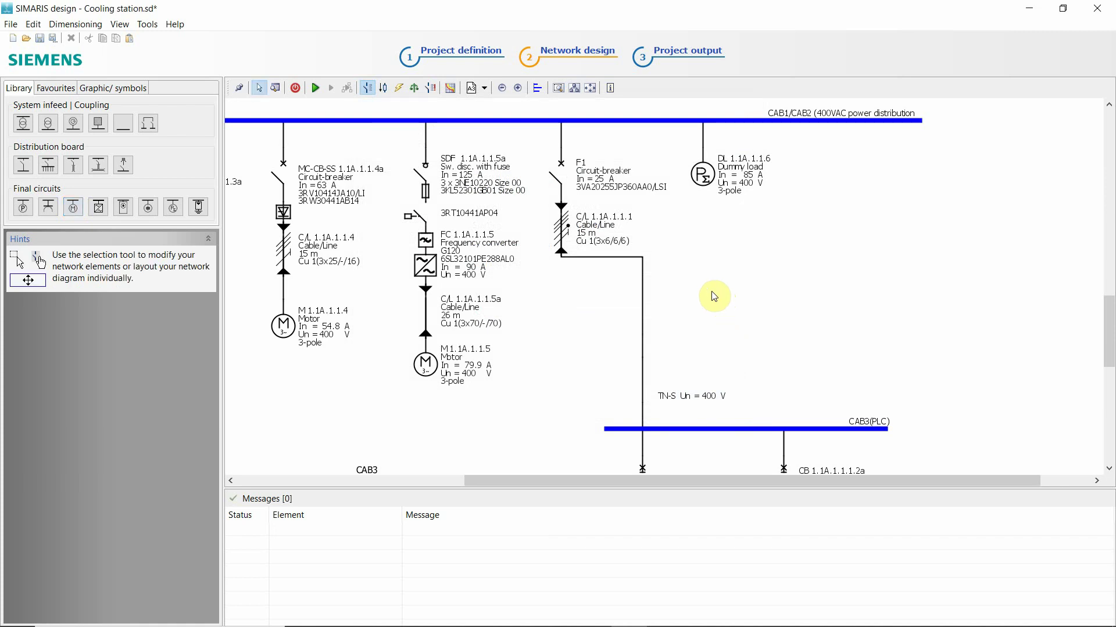
pyautogui.keyDown('ctrl'); pyautogui.scroll(-3, 699, 296); pyautogui.keyUp('ctrl')
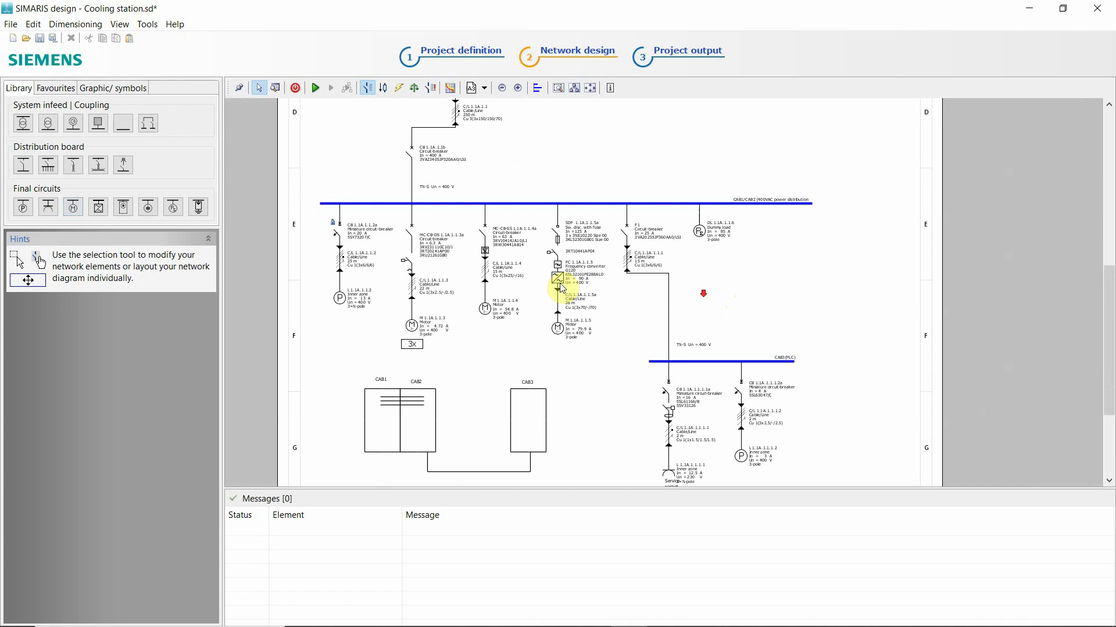
pyautogui.keyDown('ctrl'); pyautogui.scroll(3, 390, 258); pyautogui.keyUp('ctrl')
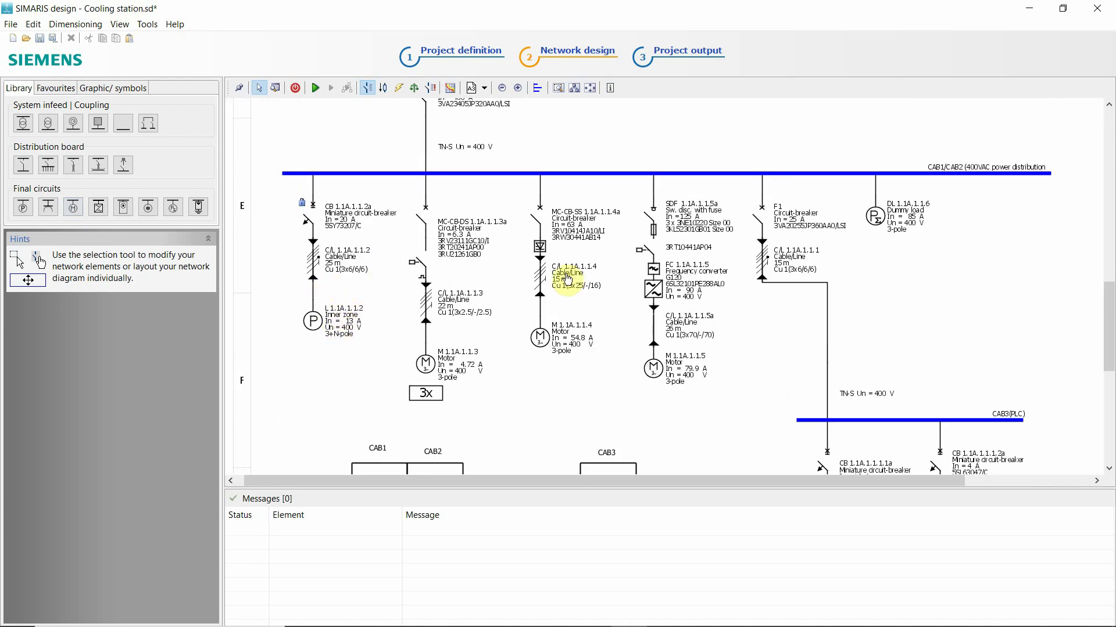
pyautogui.keyDown('ctrl'); pyautogui.scroll(3, 441, 279); pyautogui.keyUp('ctrl')
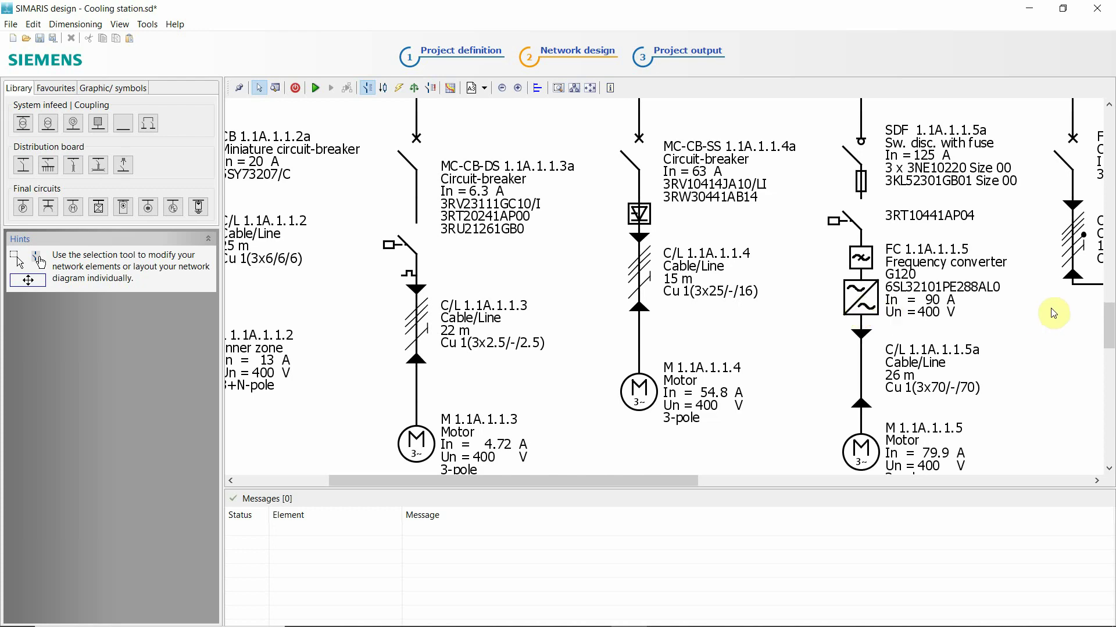
pyautogui.keyDown('ctrl'); pyautogui.scroll(2, 1053, 308); pyautogui.keyUp('ctrl')
pyautogui.keyDown('ctrl'); pyautogui.scroll(-2, 714, 323); pyautogui.keyUp('ctrl')
pyautogui.keyDown('ctrl'); pyautogui.scroll(2, 759, 186); pyautogui.keyUp('ctrl')
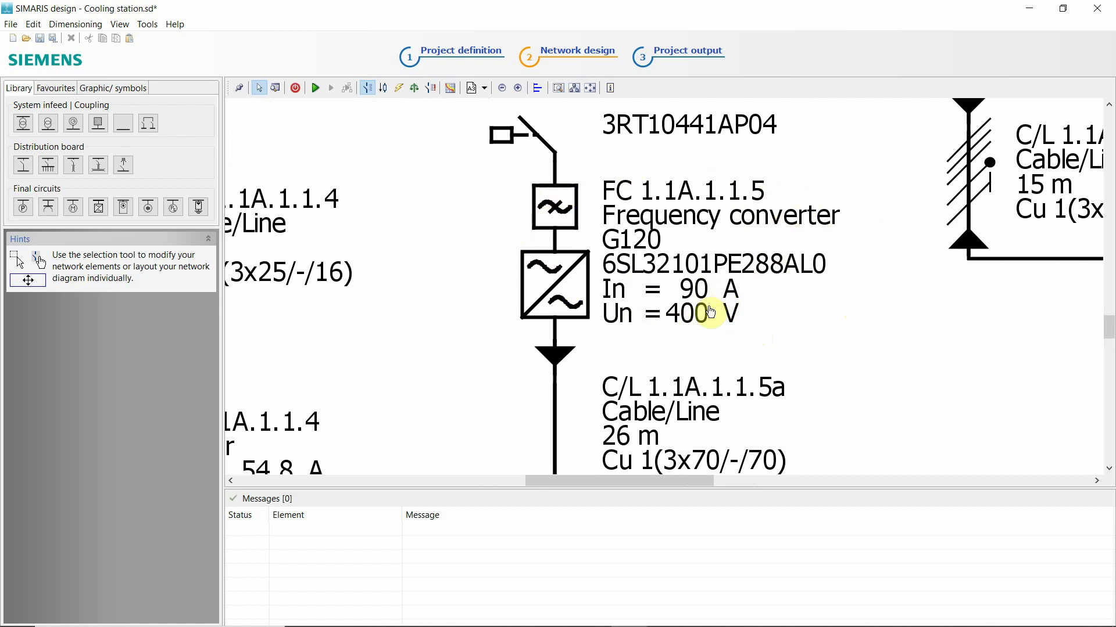
pyautogui.keyDown('ctrl'); pyautogui.scroll(-3, 703, 311); pyautogui.keyUp('ctrl')
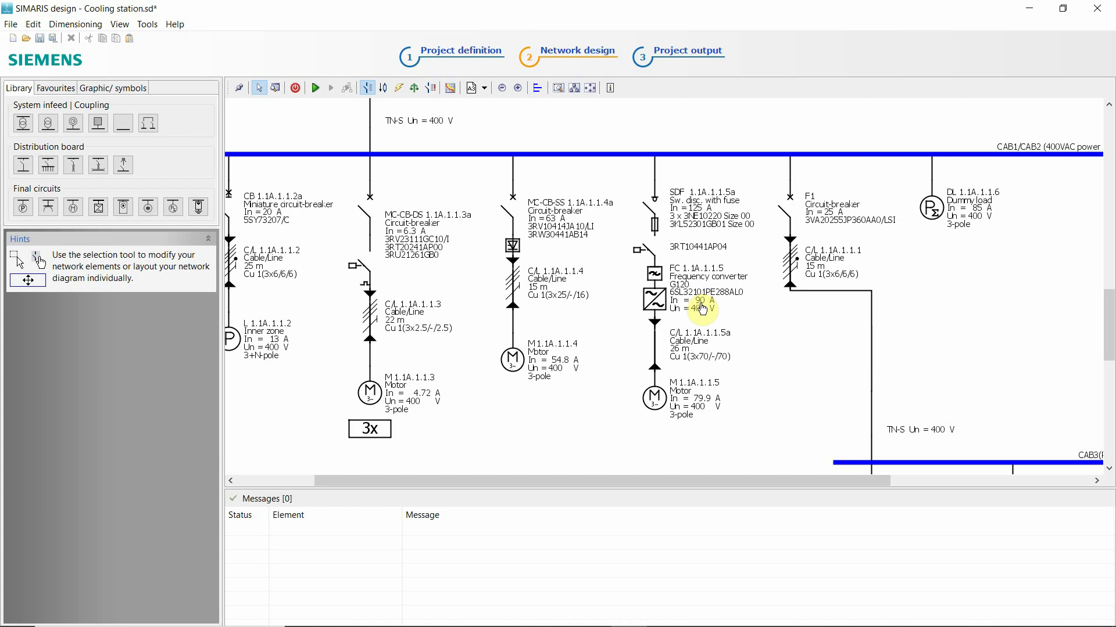
pyautogui.keyDown('ctrl'); pyautogui.scroll(2, 702, 310); pyautogui.keyUp('ctrl')
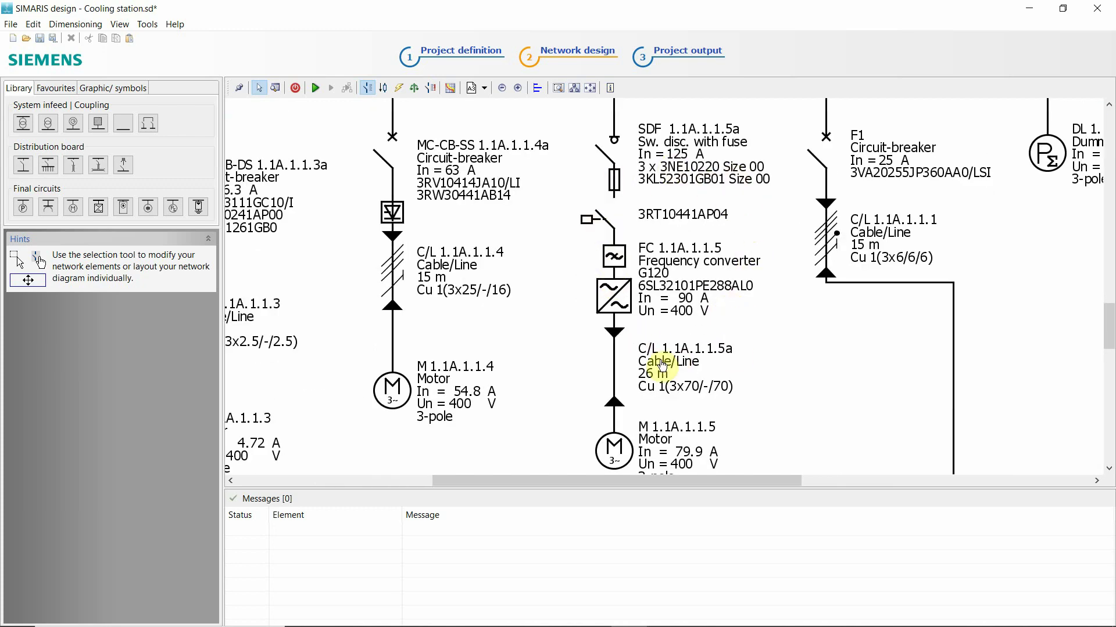
pyautogui.keyDown('ctrl'); pyautogui.scroll(-3, 785, 347); pyautogui.keyUp('ctrl')
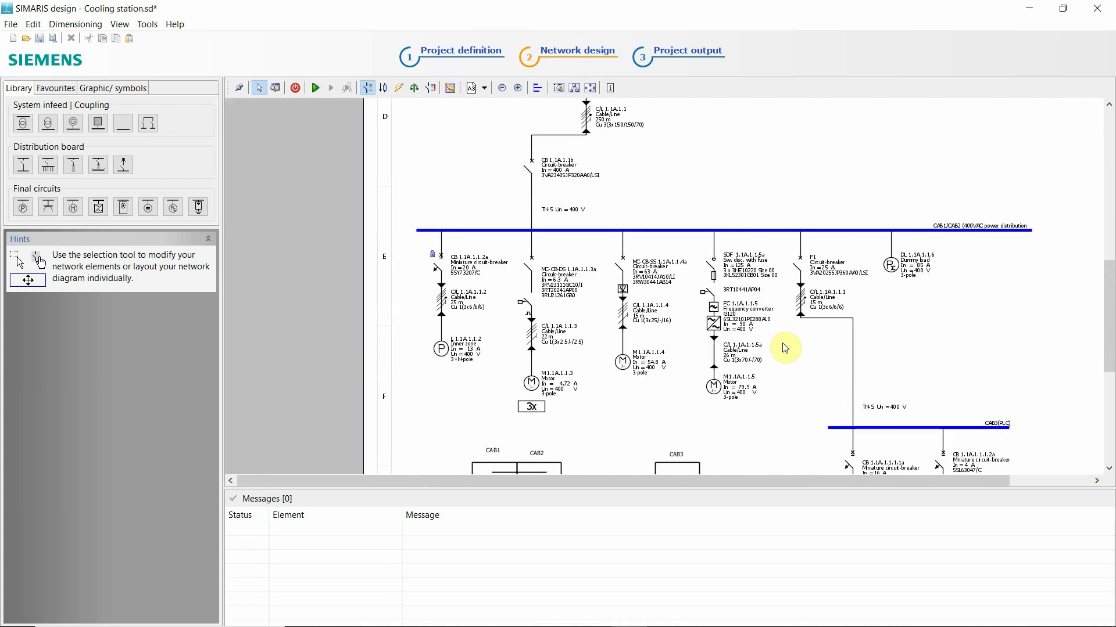
pyautogui.keyDown('ctrl'); pyautogui.scroll(-2, 424, 356); pyautogui.keyUp('ctrl')
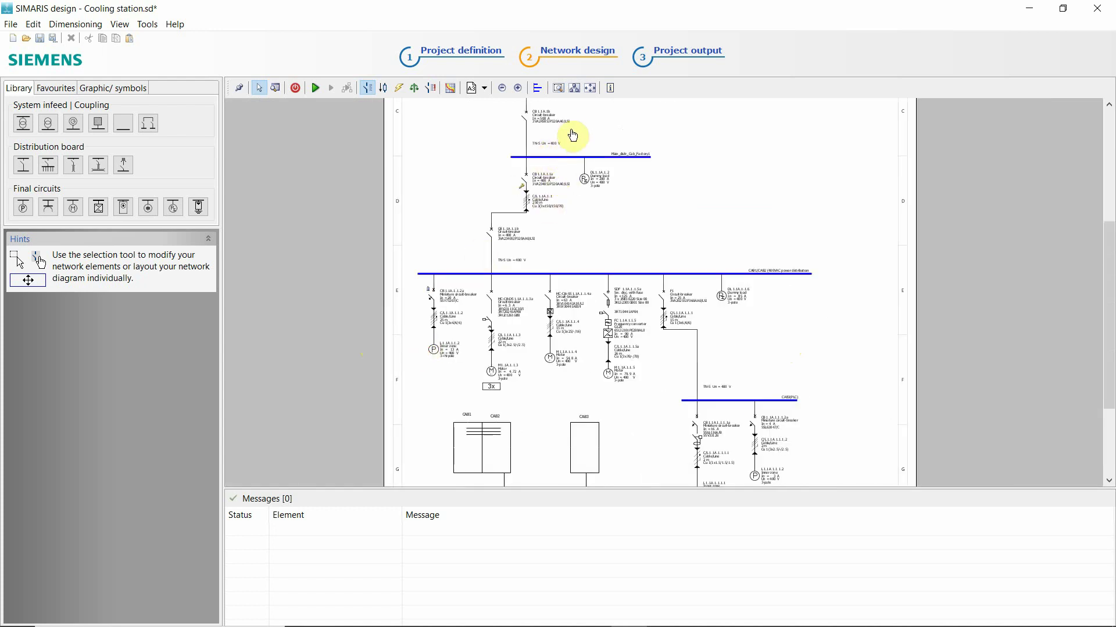
pyautogui.keyDown('ctrl'); pyautogui.scroll(2, 573, 135); pyautogui.keyUp('ctrl')
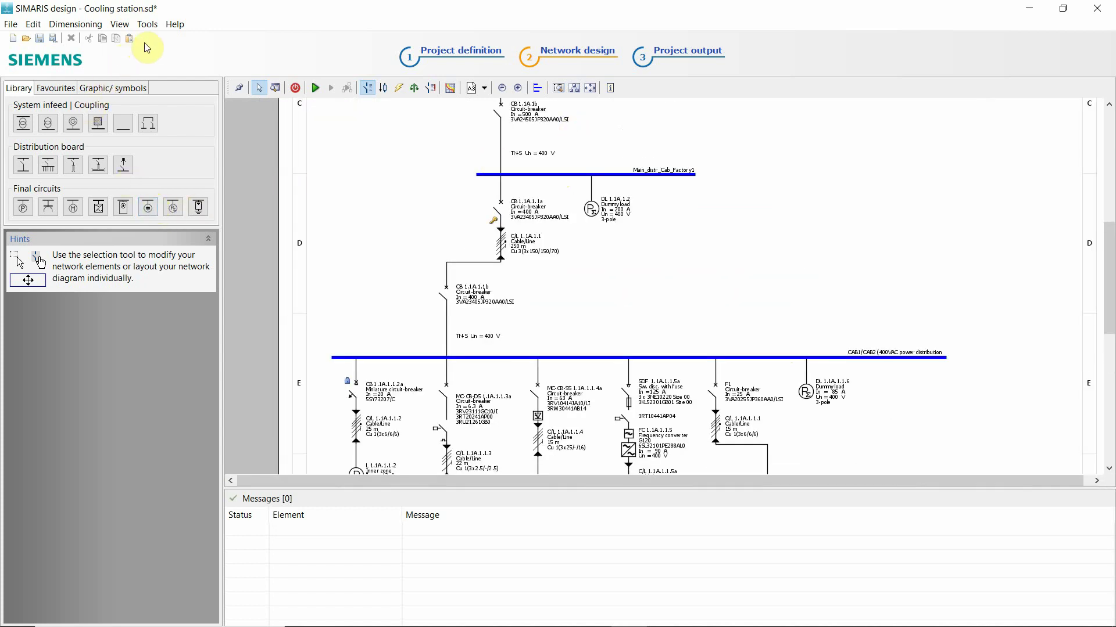
# Step: Check the page formats and Drawing border settings unchanged, then bring up the Help menu
pyautogui.click(484, 89)
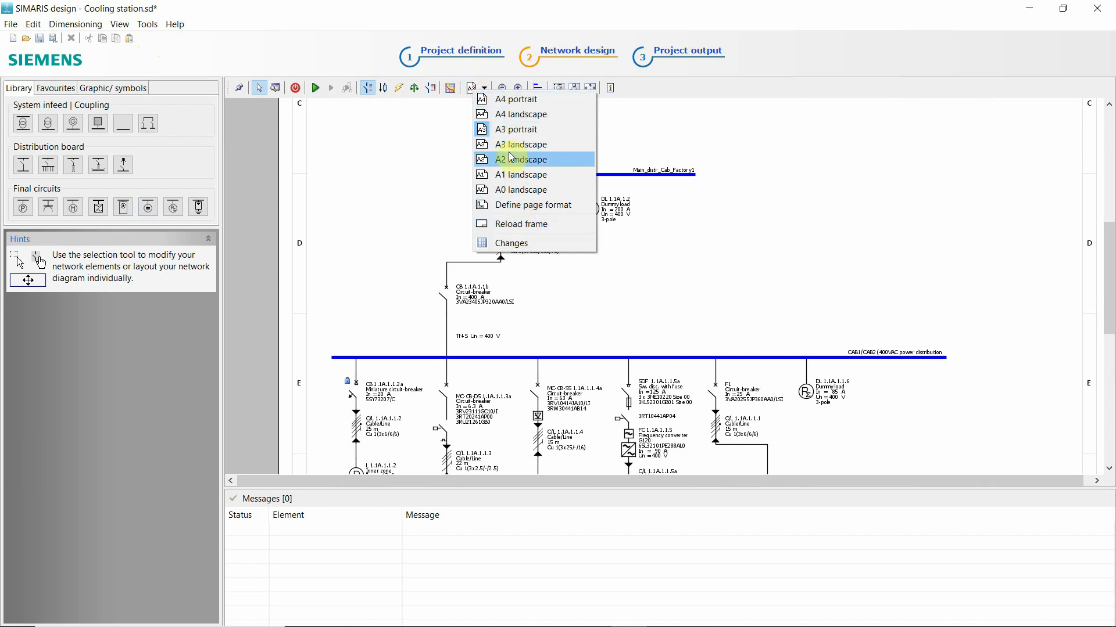
pyautogui.click(147, 26)
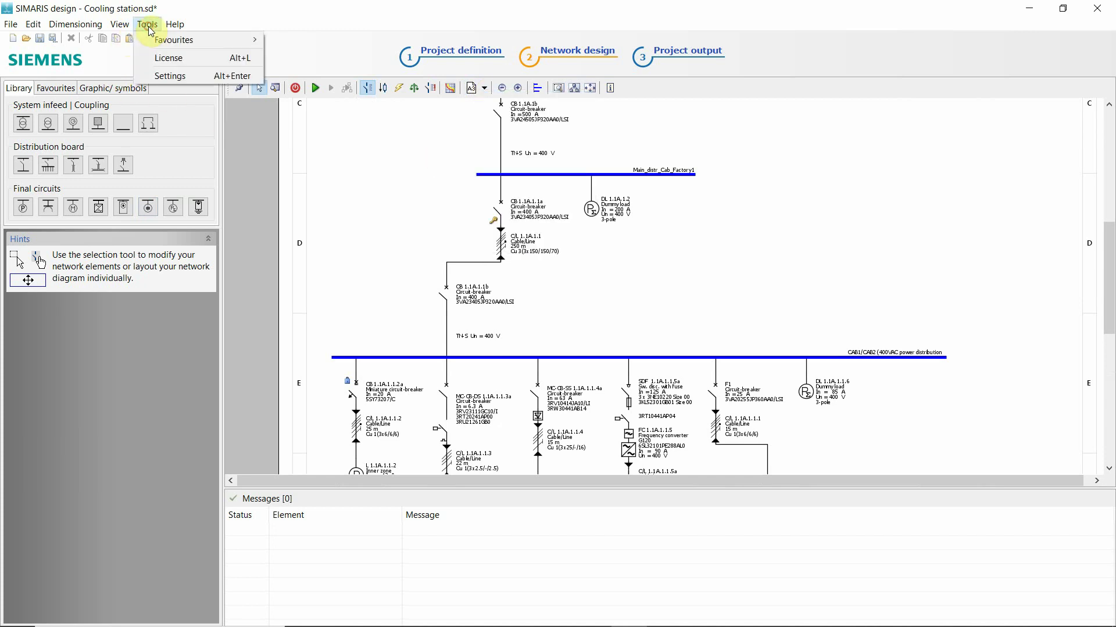
pyautogui.click(170, 76)
pyautogui.click(414, 132)
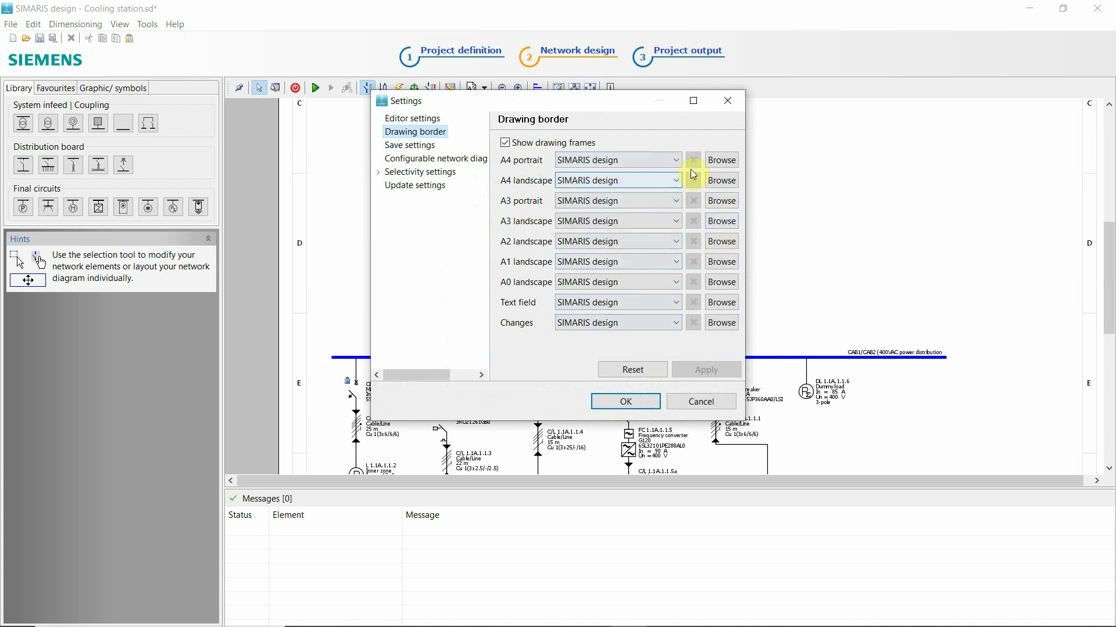
pyautogui.click(701, 401)
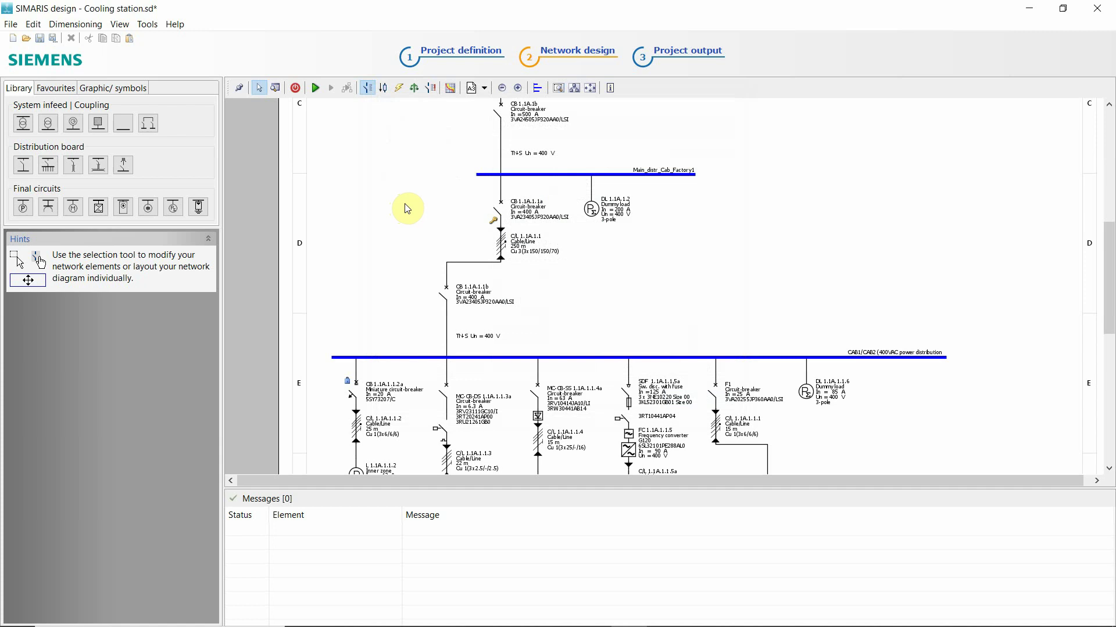
pyautogui.click(146, 24)
pyautogui.moveTo(182, 27)
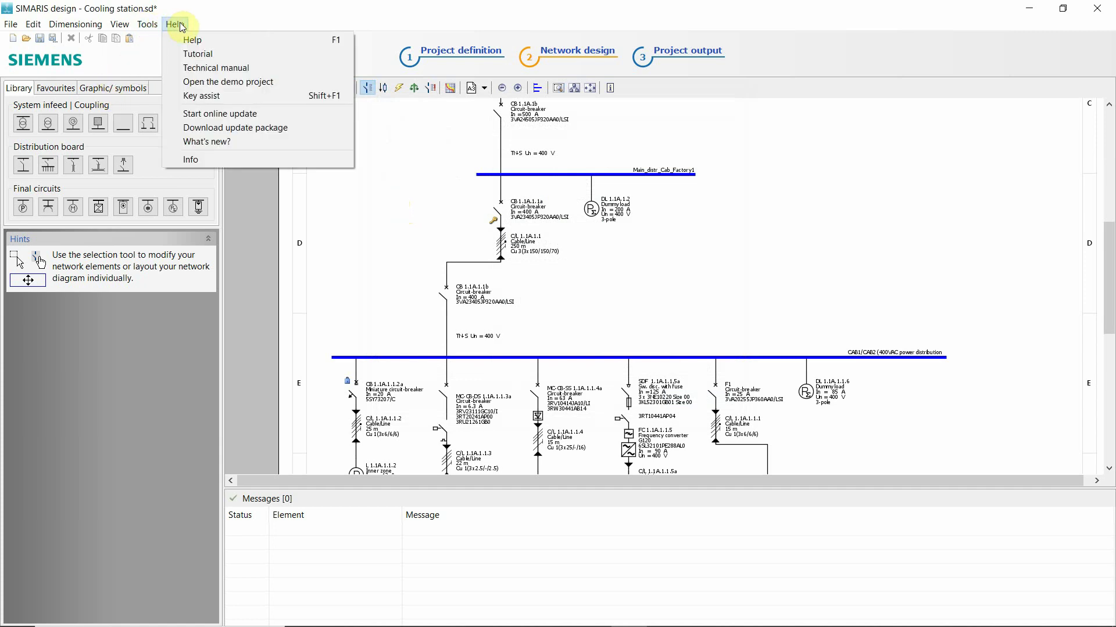
# Step: Open tutorial_en.pdf in Foxit Reader, close it, and reopen the Help menu
pyautogui.click(194, 58)
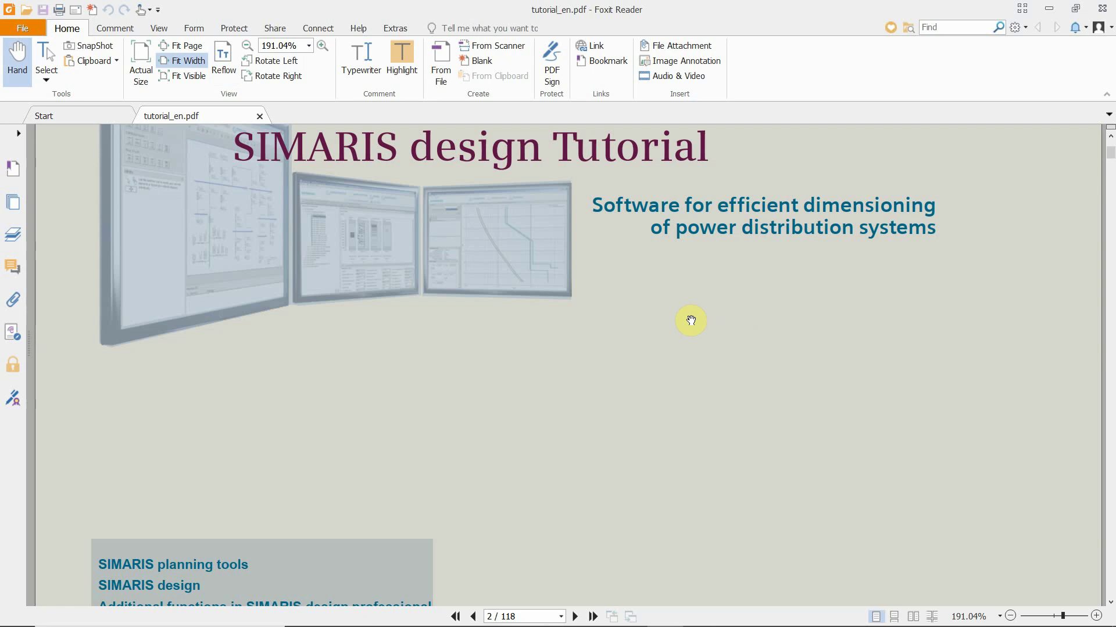
pyautogui.click(1102, 8)
pyautogui.click(153, 29)
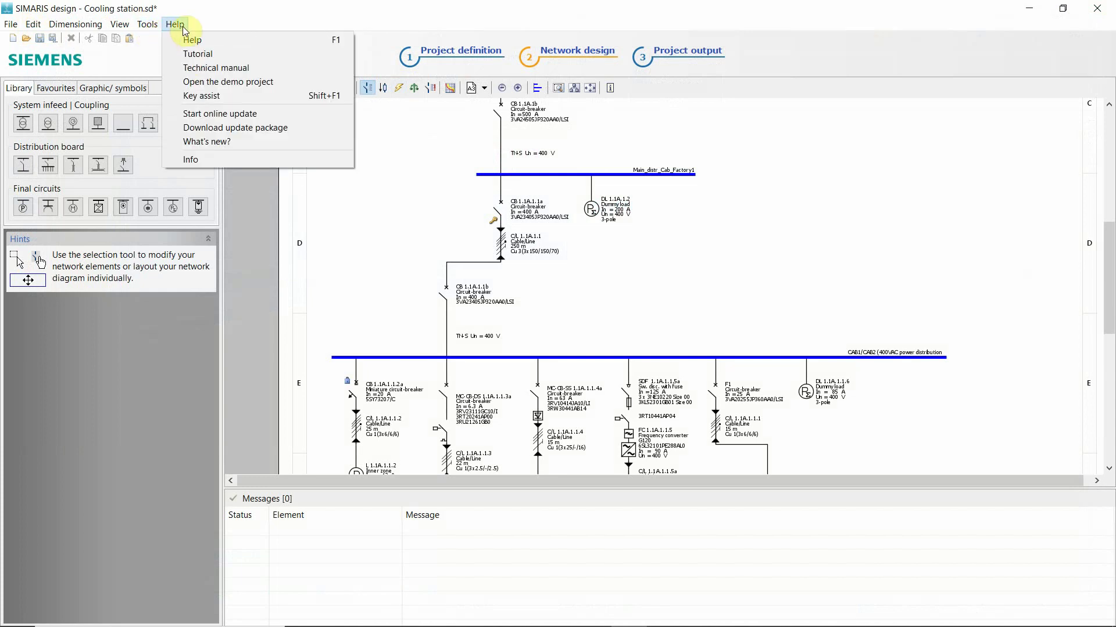
# Step: Open techmanual_en.pdf from Help and browse its table of contents
pyautogui.click(215, 68)
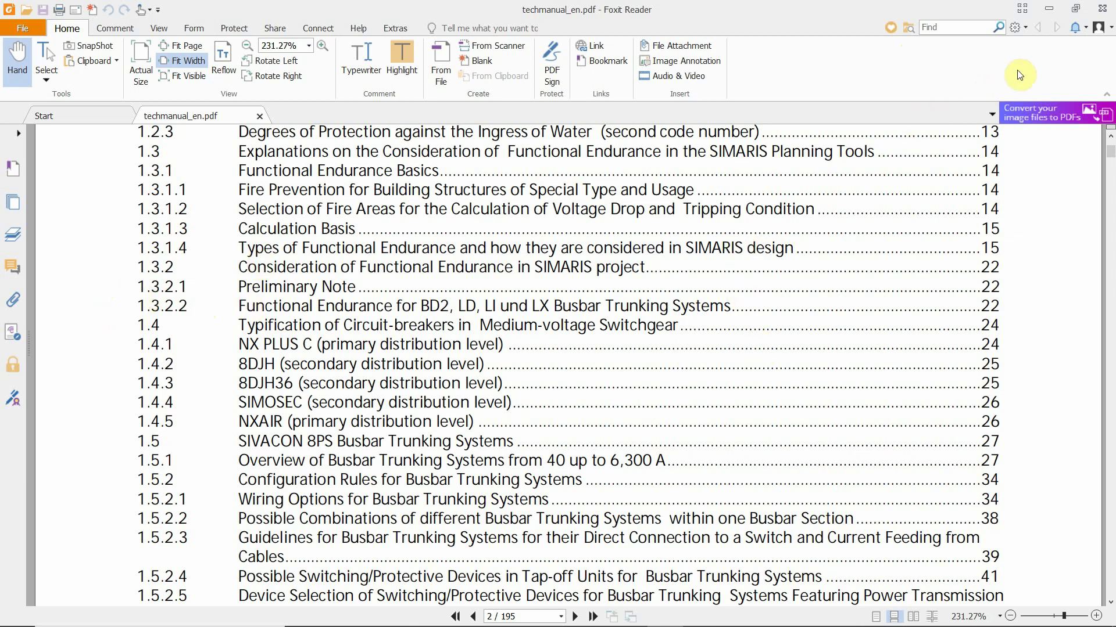
# Step: Close the technical manual, dismiss Help, and open cable C/L 1.1A.1.1's Cables/wires settings
pyautogui.click(1103, 10)
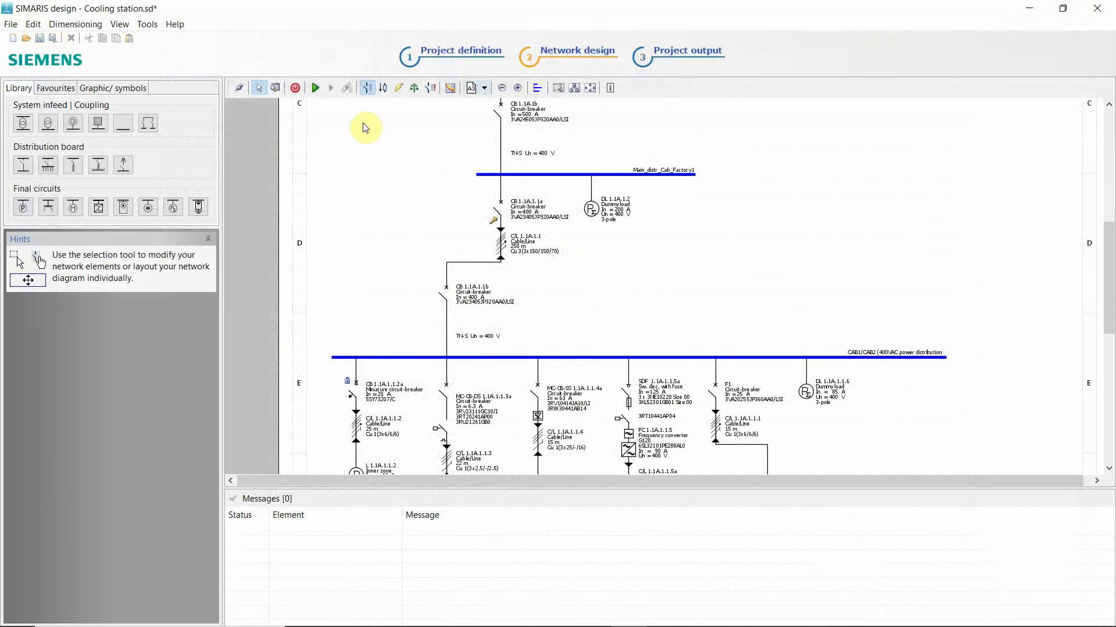
pyautogui.click(175, 25)
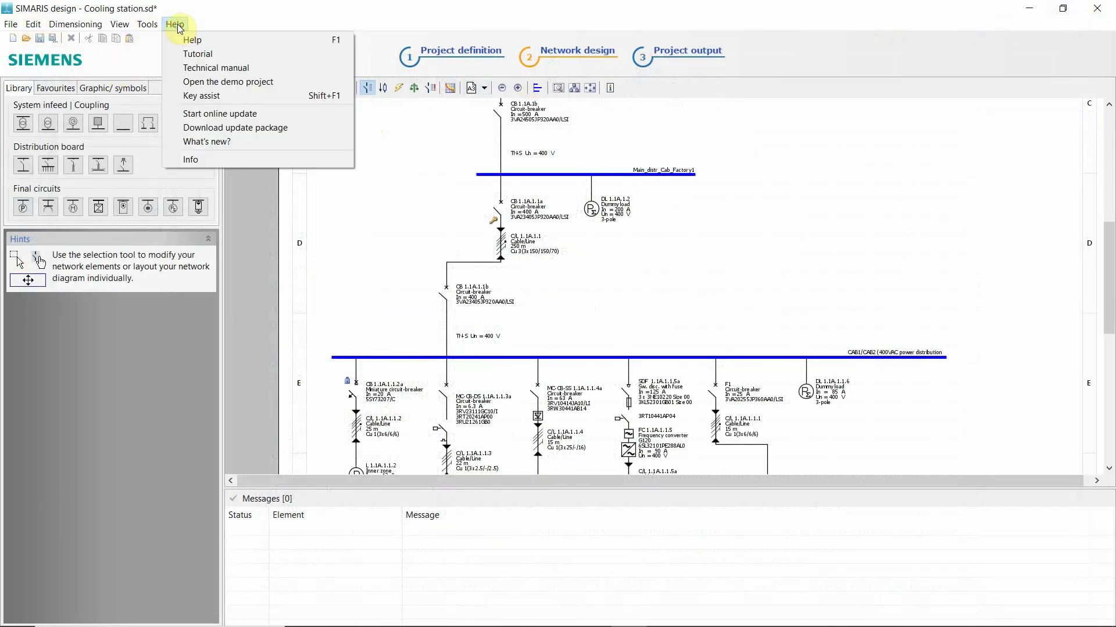
pyautogui.click(335, 208)
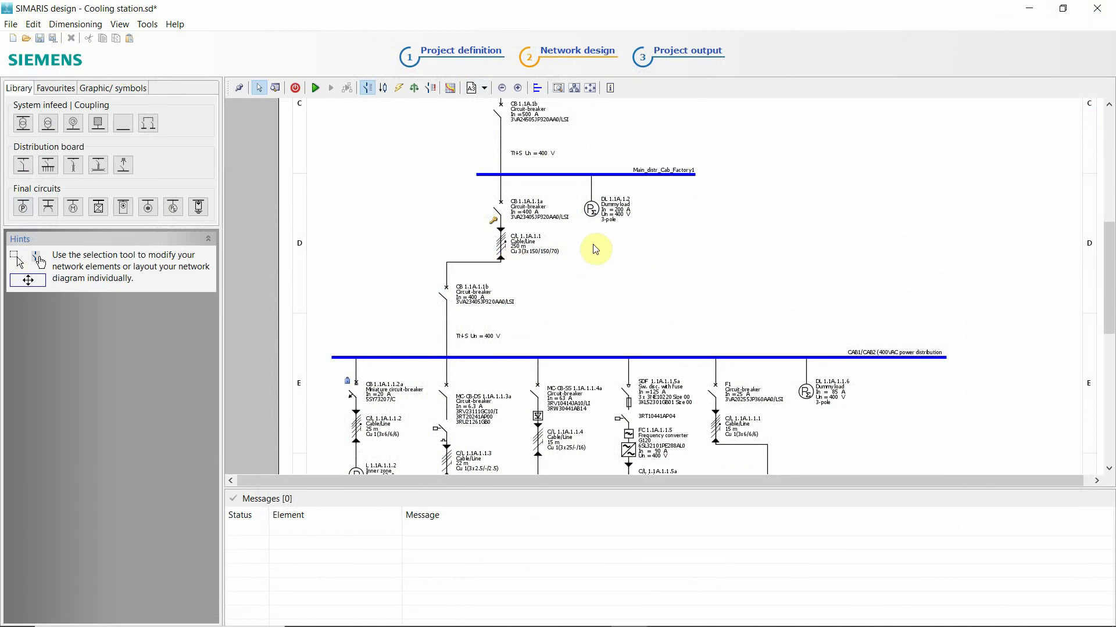
pyautogui.doubleClick(508, 247)
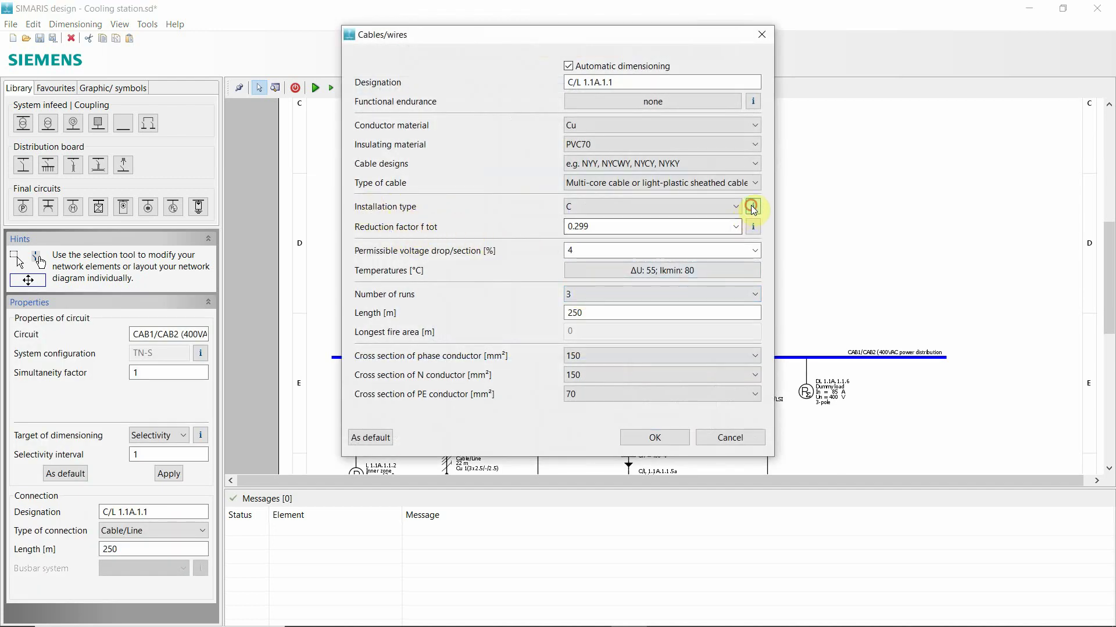
pyautogui.click(753, 207)
pyautogui.click(504, 77)
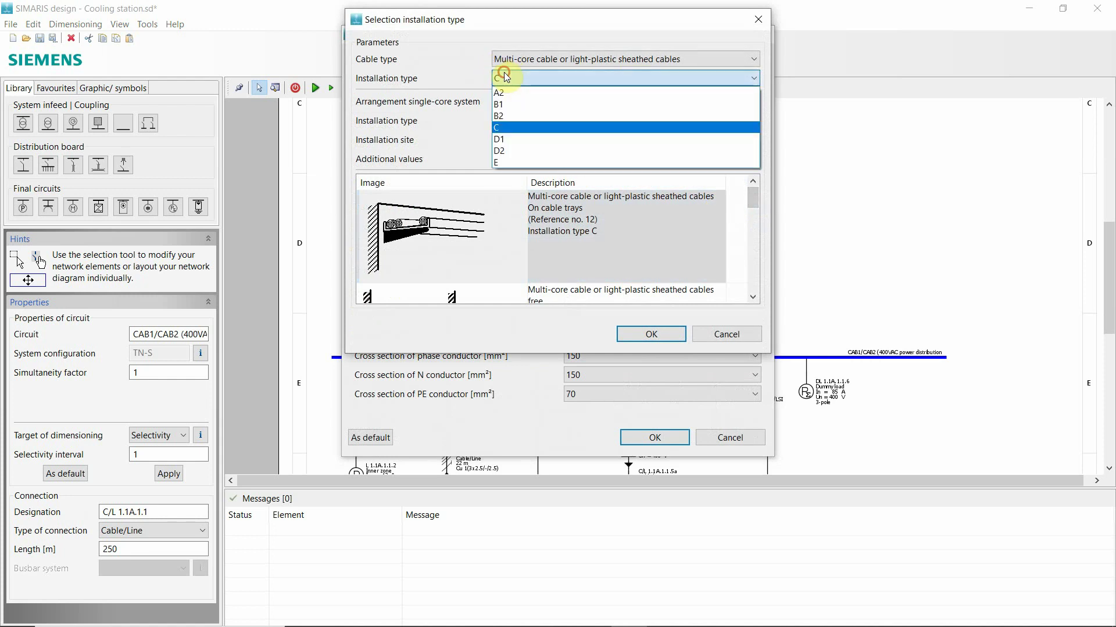
pyautogui.click(503, 91)
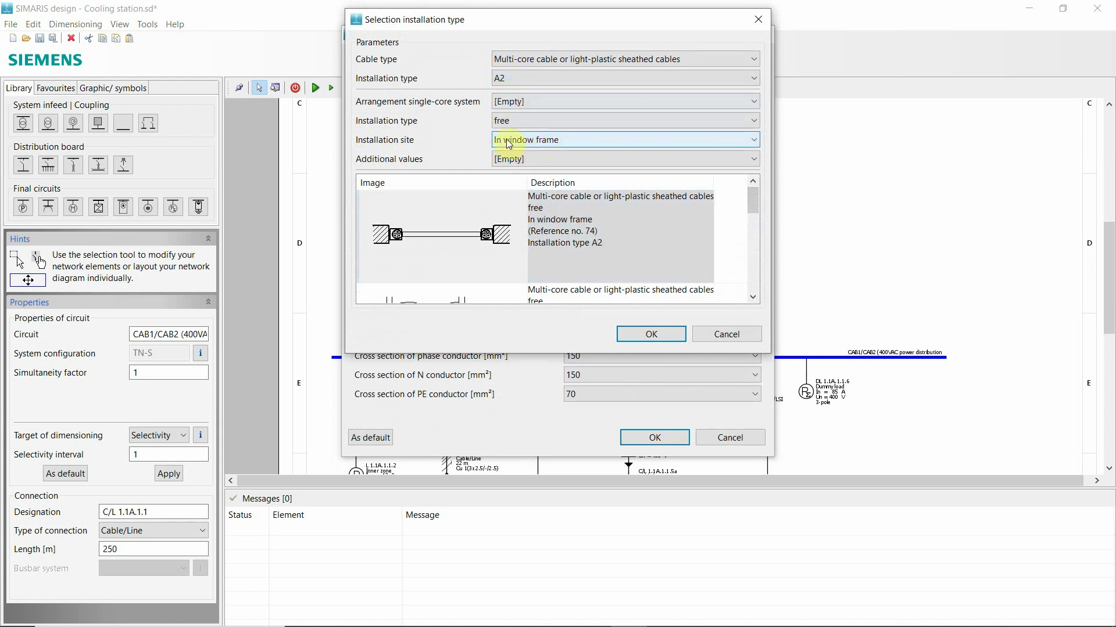
pyautogui.click(500, 78)
pyautogui.click(502, 102)
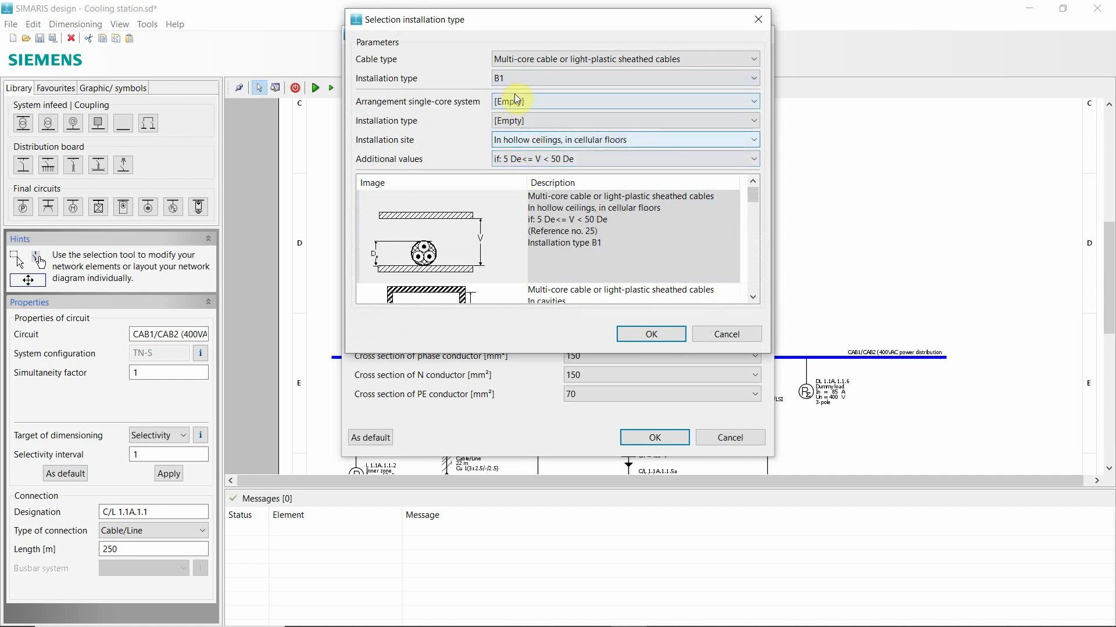
pyautogui.click(504, 78)
pyautogui.click(508, 115)
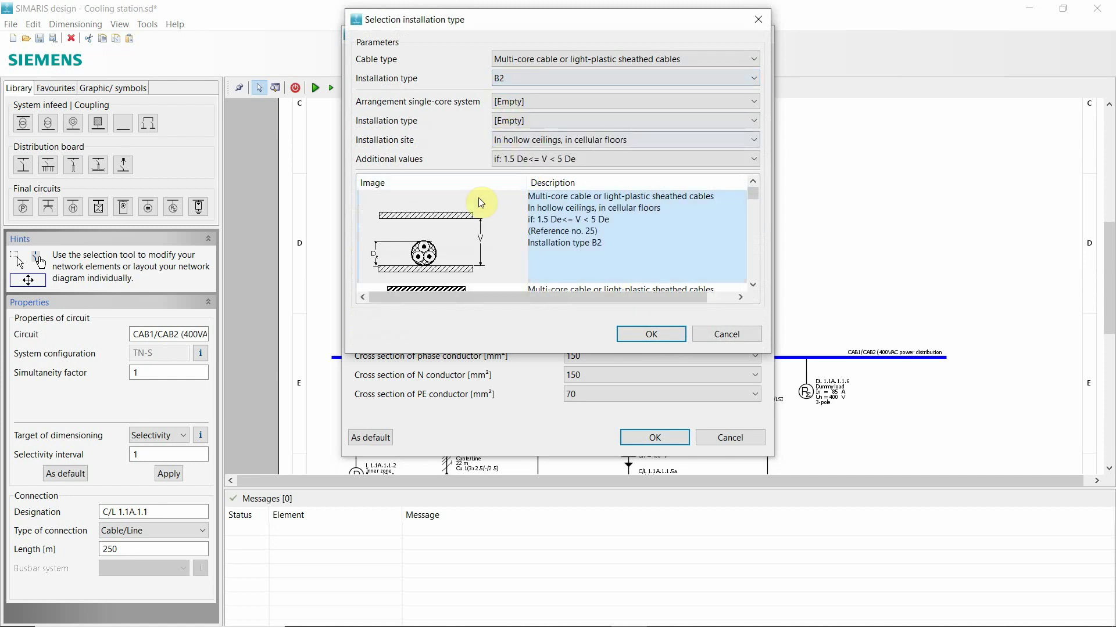
pyautogui.click(502, 79)
pyautogui.click(512, 128)
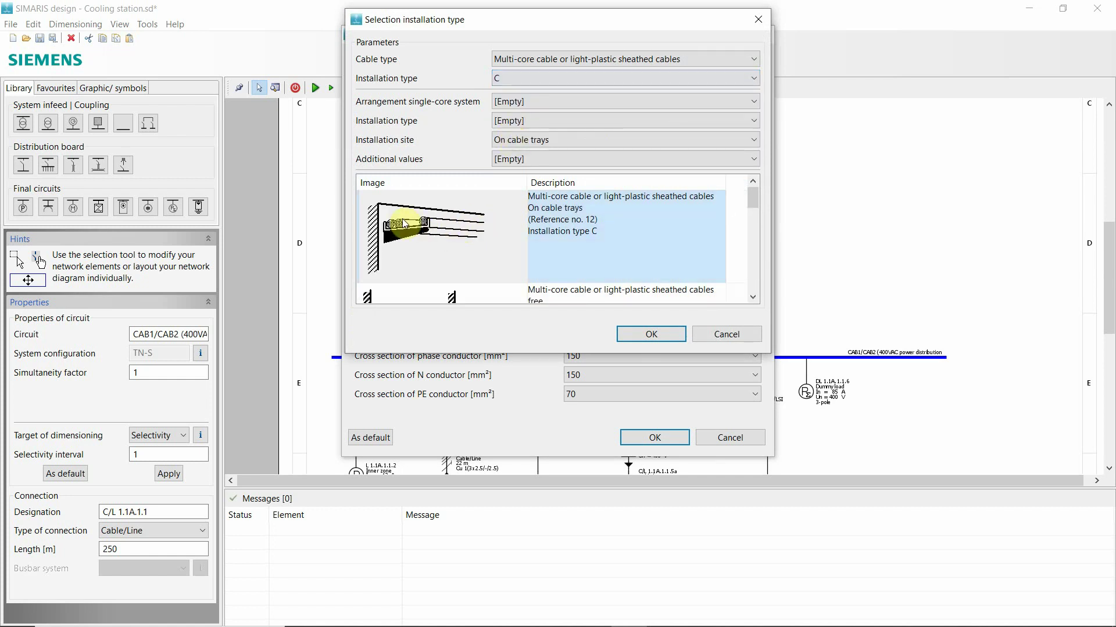
pyautogui.click(511, 79)
pyautogui.click(500, 143)
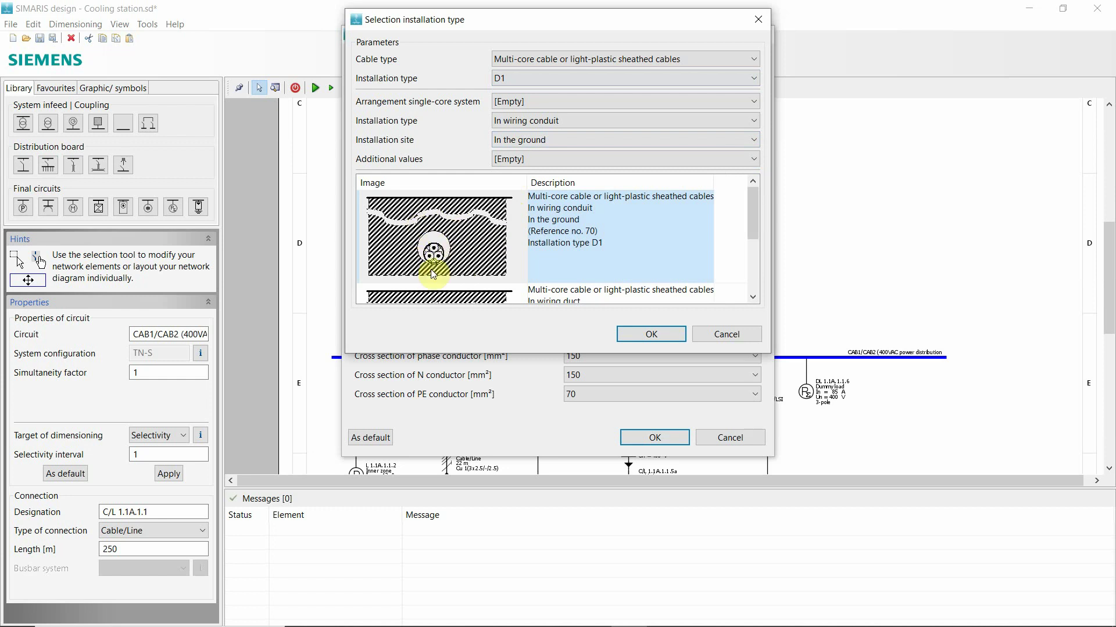
pyautogui.click(503, 151)
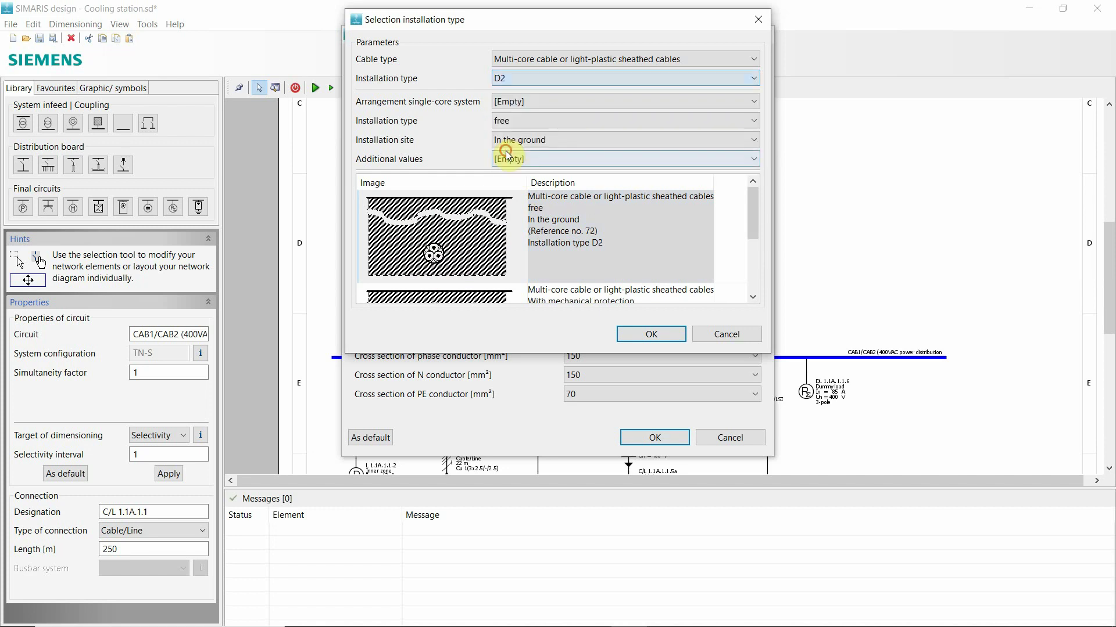
pyautogui.click(505, 78)
pyautogui.click(511, 163)
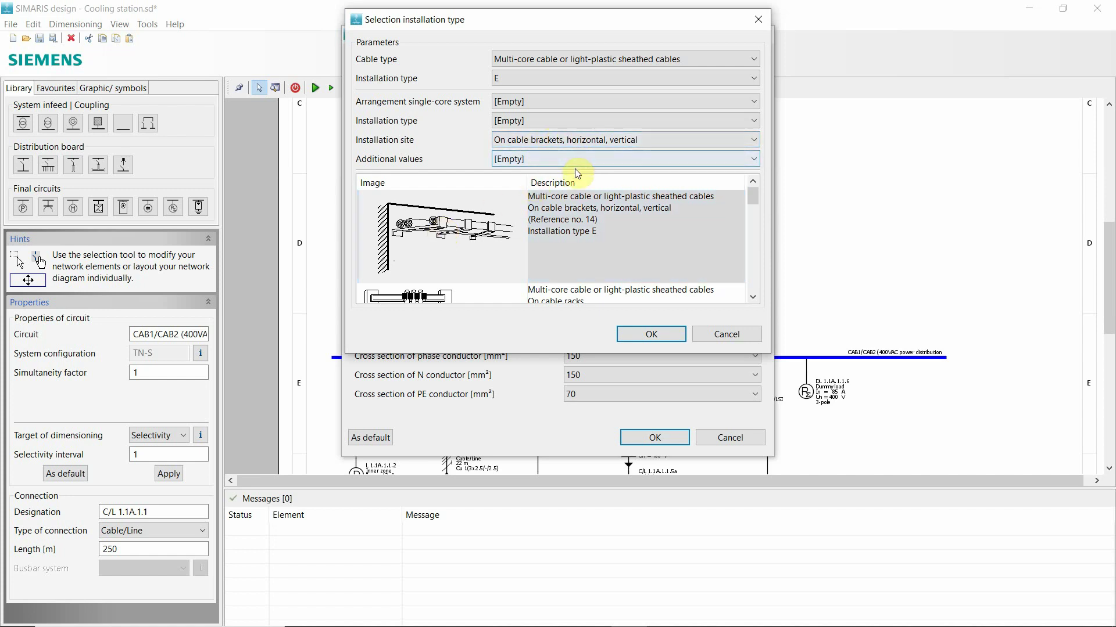
pyautogui.click(725, 336)
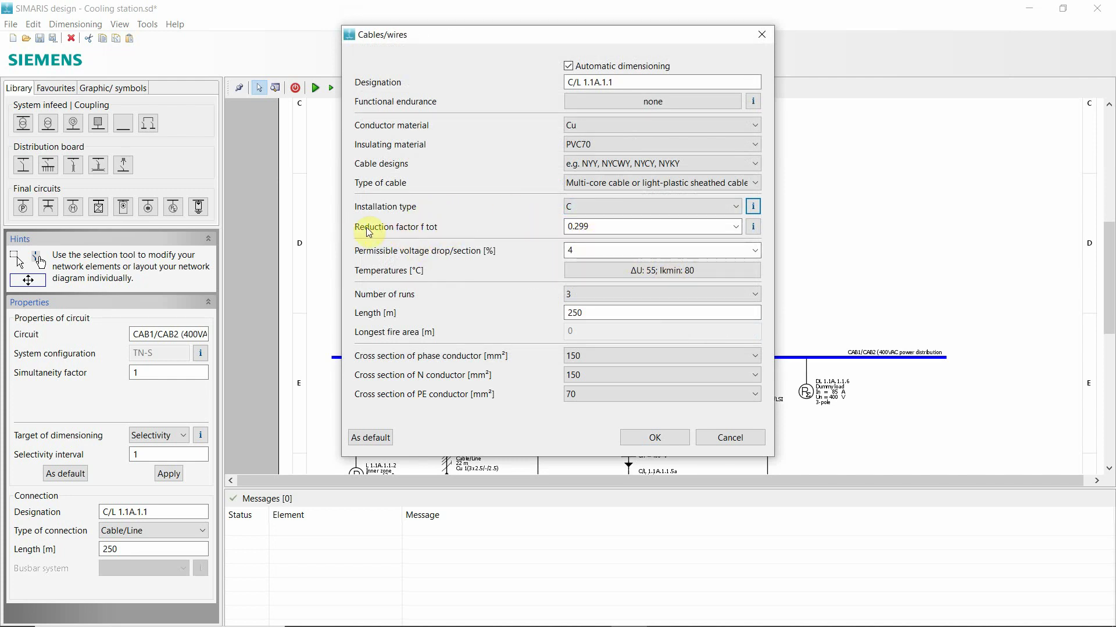
# Step: Browse f tot arrangements (bundled on wall, spaced single-layer) and cancel, keeping 0.299
pyautogui.click(753, 227)
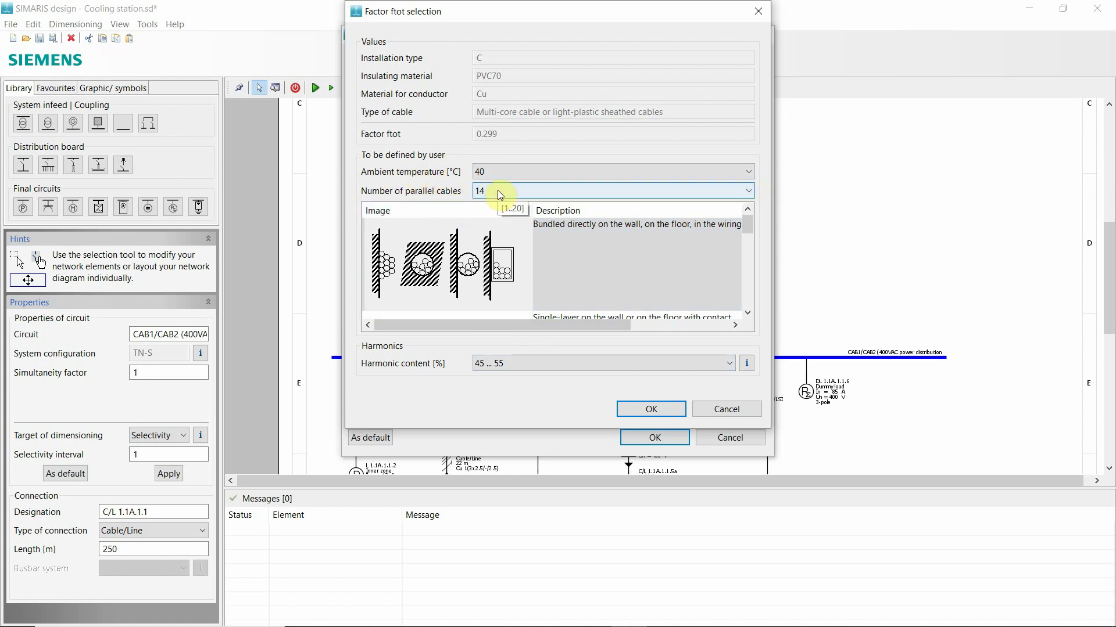
pyautogui.click(571, 293)
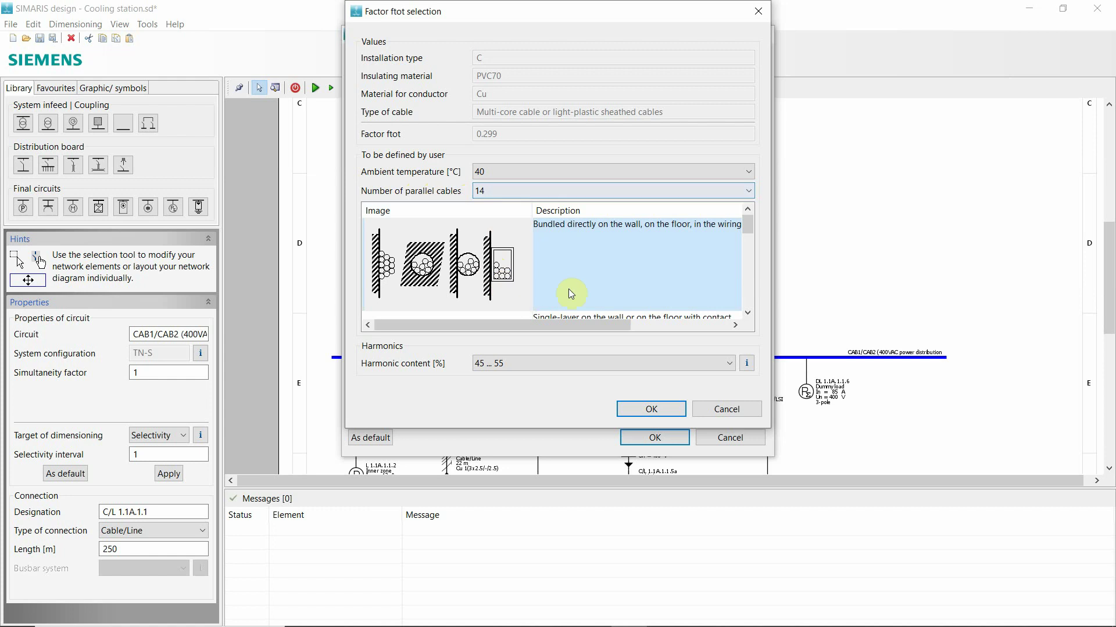
pyautogui.click(748, 313)
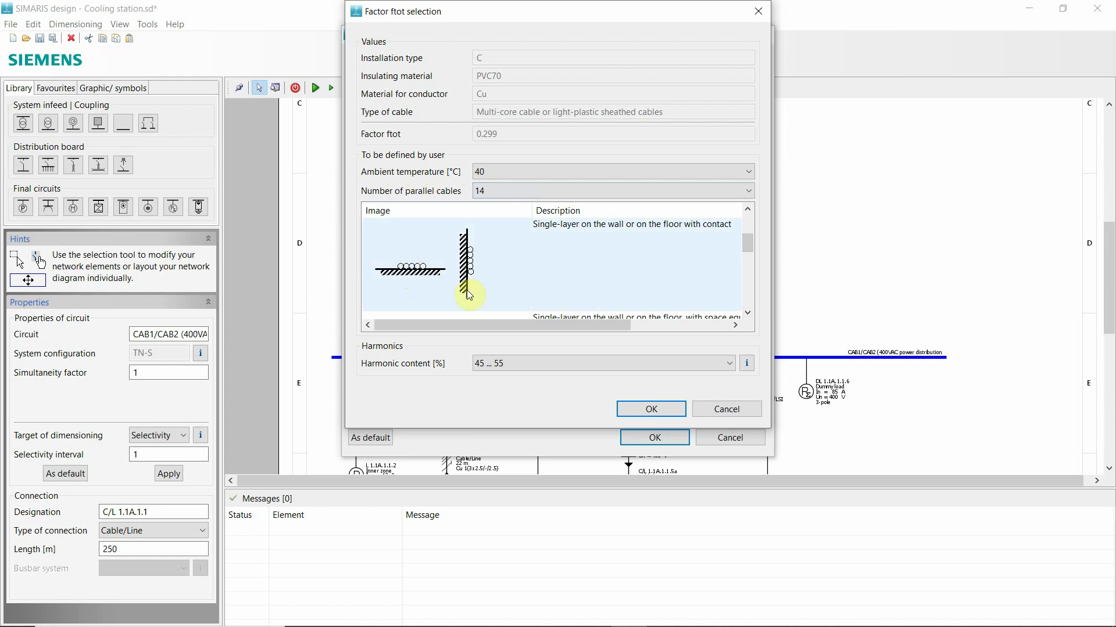
pyautogui.click(748, 209)
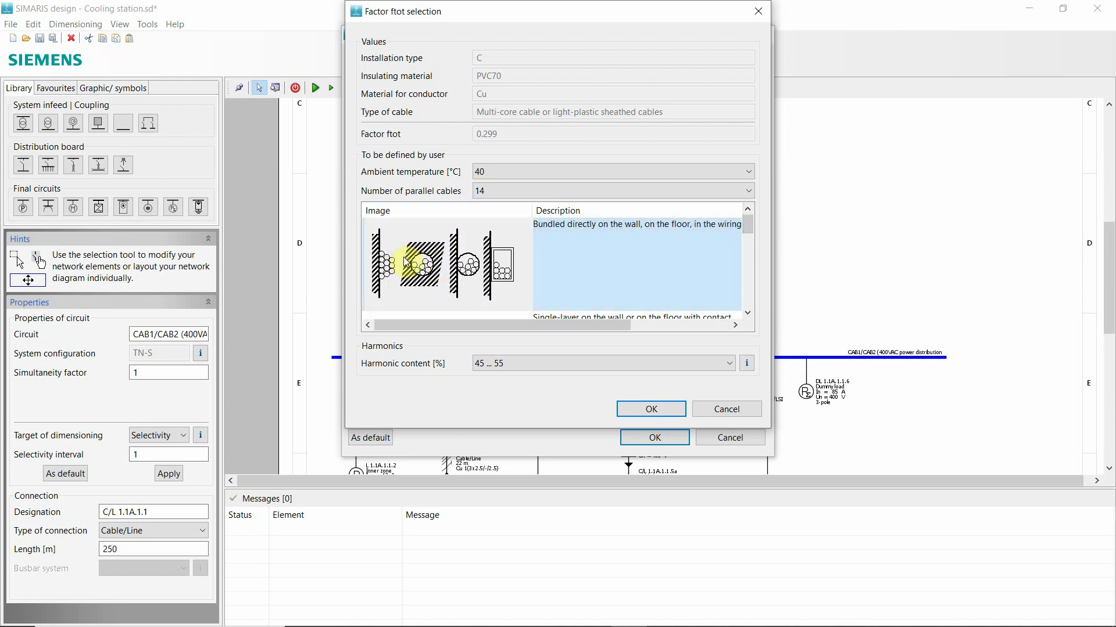
pyautogui.click(746, 316)
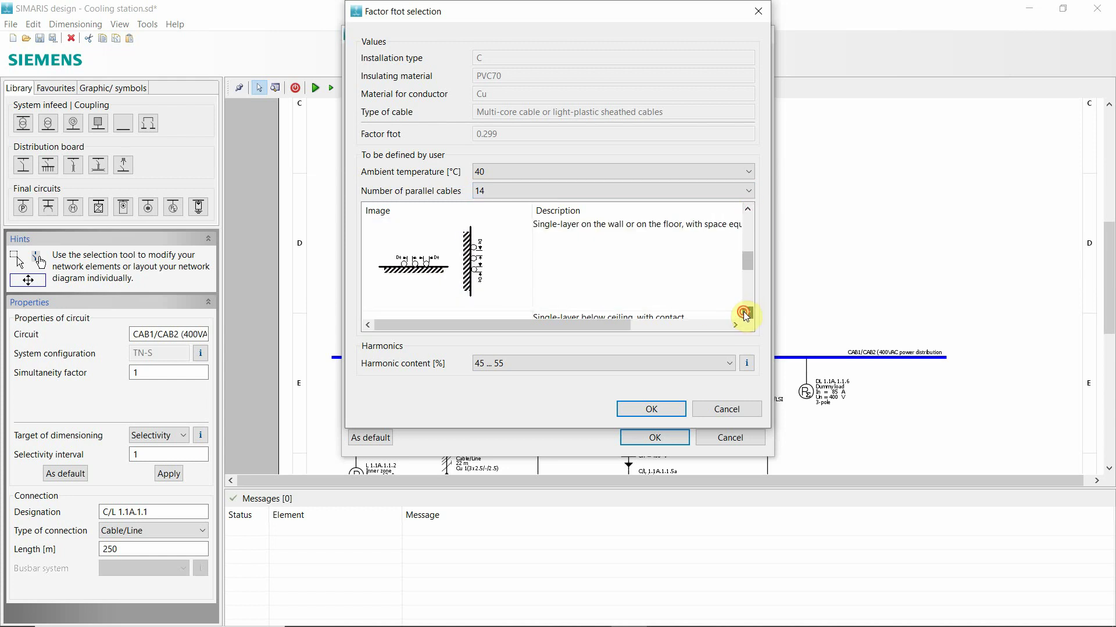
pyautogui.click(475, 255)
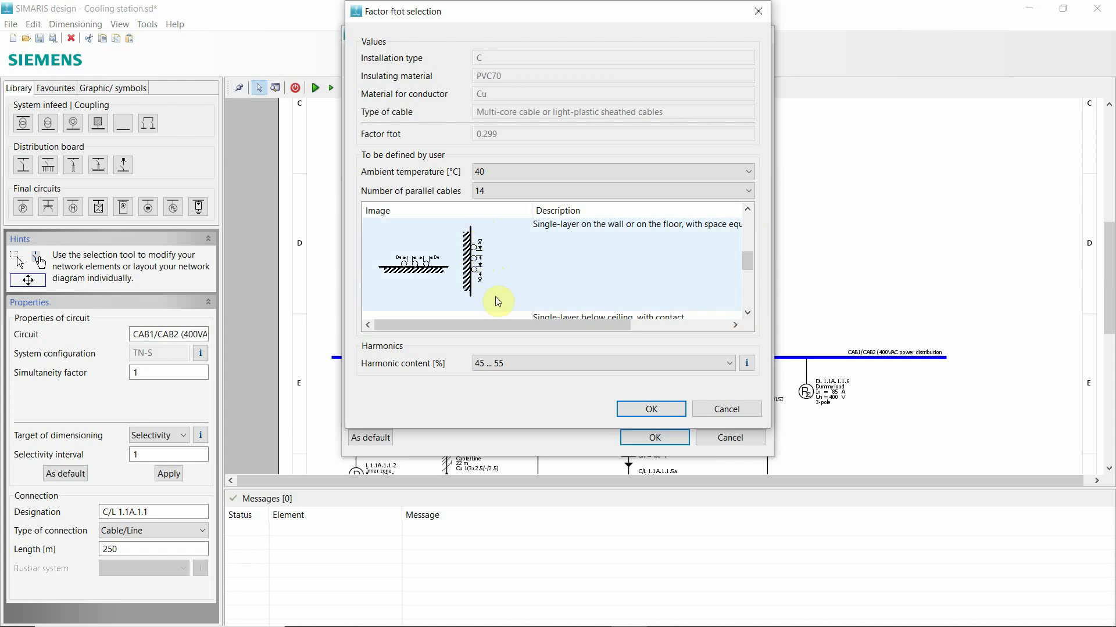
pyautogui.click(747, 314)
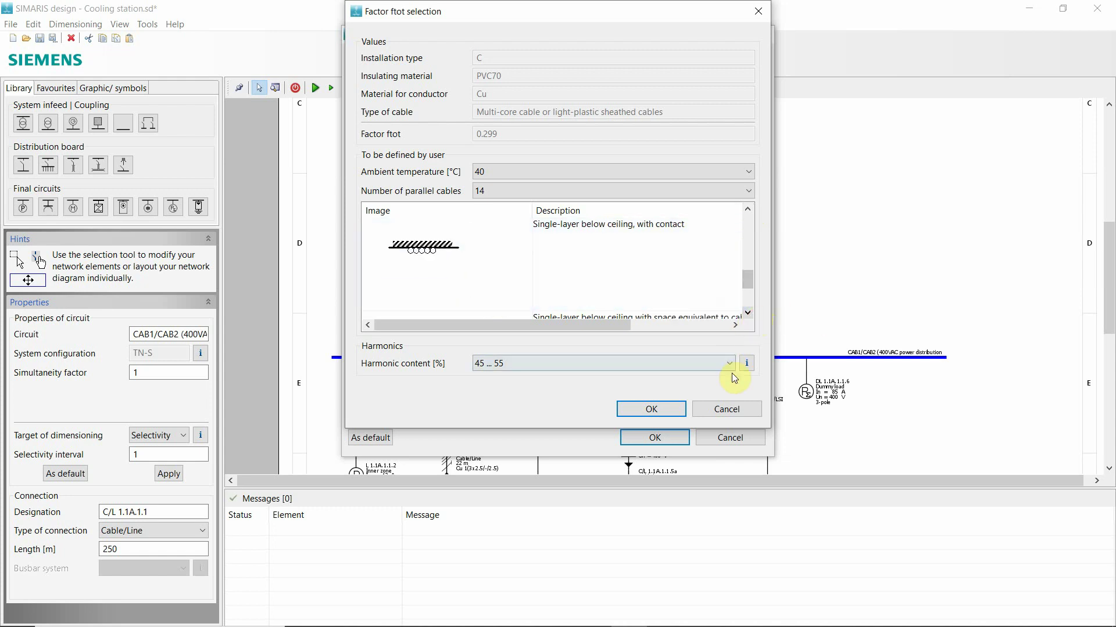
pyautogui.click(725, 411)
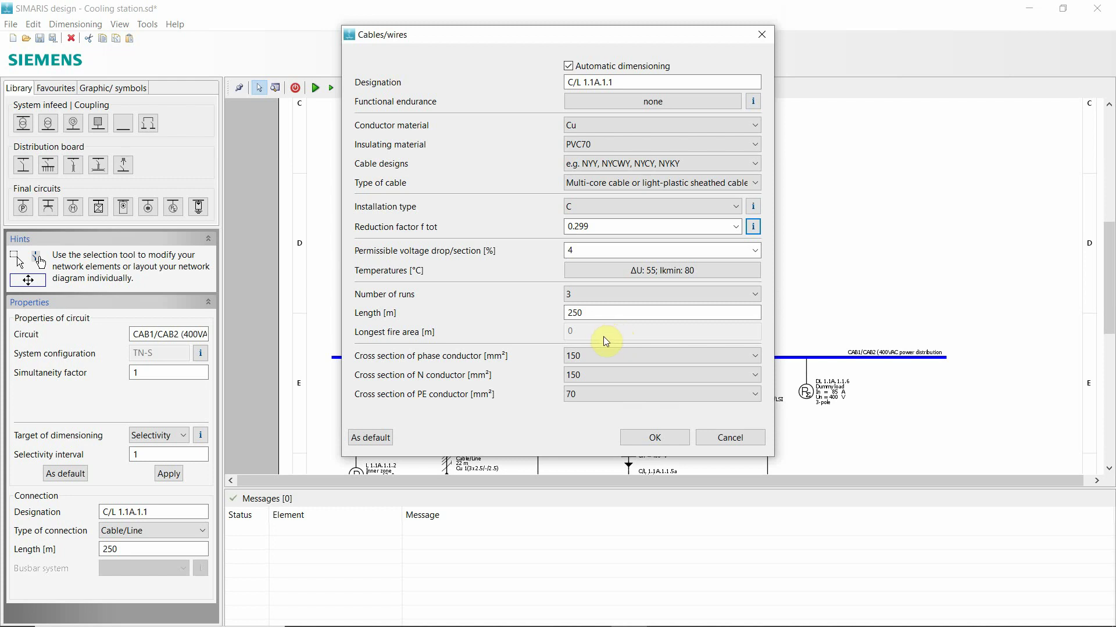
# Step: Close the cable settings unchanged and deselect the cable circuit on the diagram
pyautogui.click(716, 438)
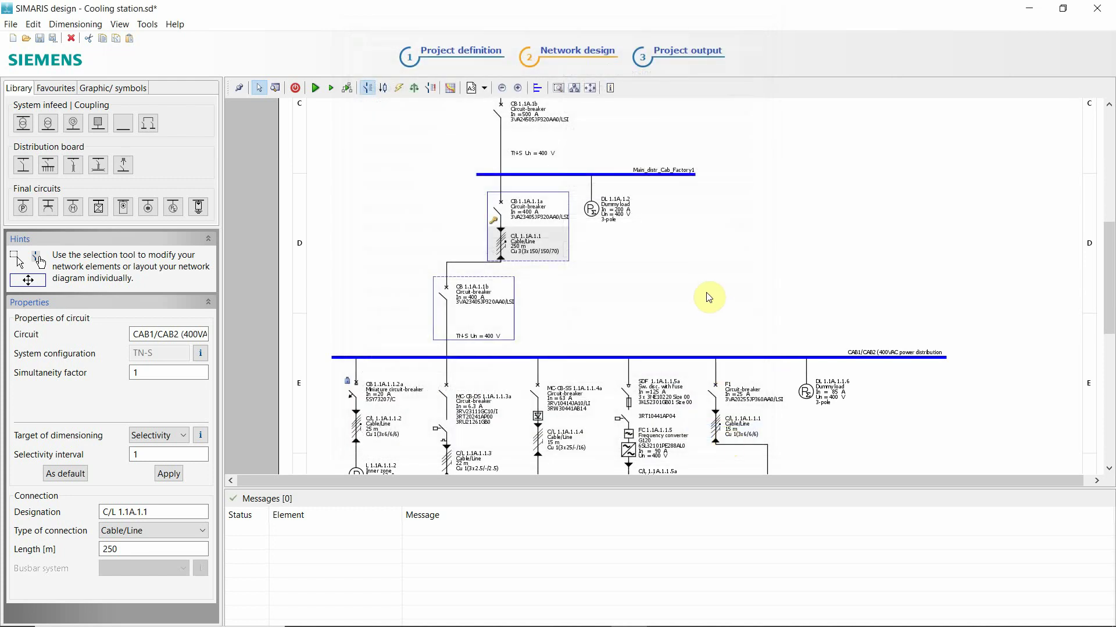
pyautogui.click(706, 285)
pyautogui.keyDown('ctrl'); pyautogui.scroll(-3, 643, 263); pyautogui.keyUp('ctrl')
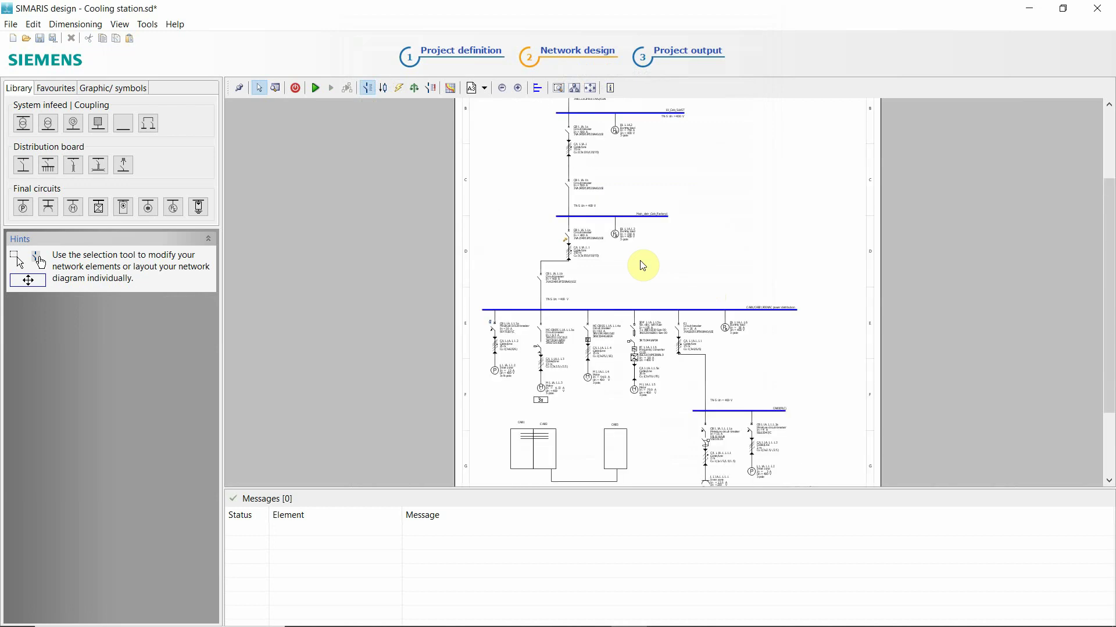
pyautogui.keyDown('ctrl'); pyautogui.scroll(2, 568, 229); pyautogui.keyUp('ctrl')
pyautogui.keyDown('ctrl'); pyautogui.scroll(-2, 553, 224); pyautogui.keyUp('ctrl')
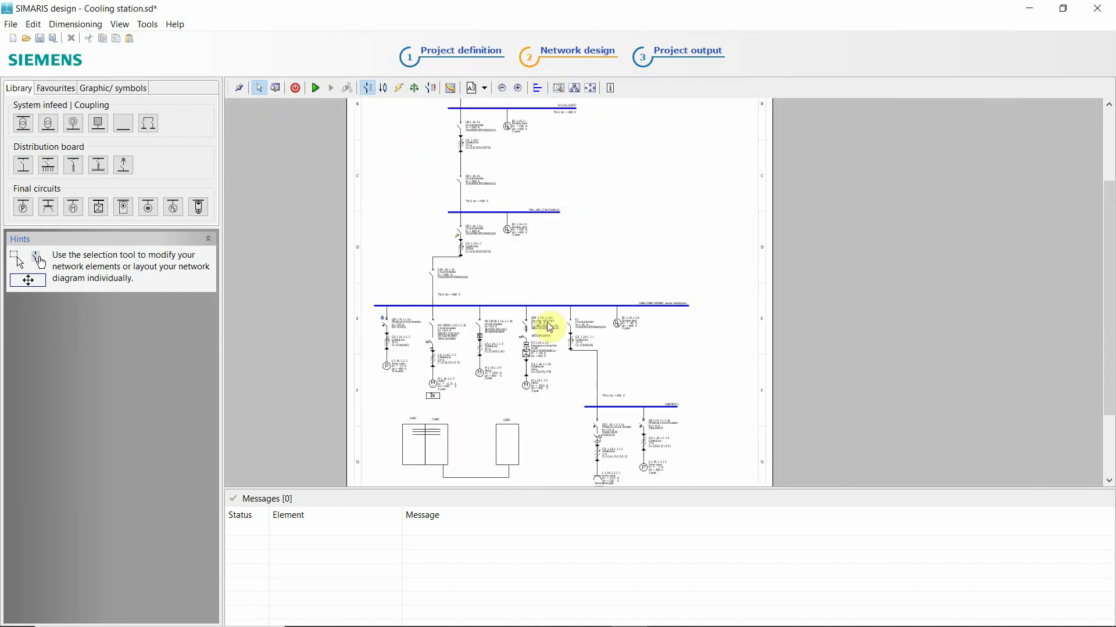
pyautogui.keyDown('ctrl'); pyautogui.scroll(3, 425, 468); pyautogui.keyUp('ctrl')
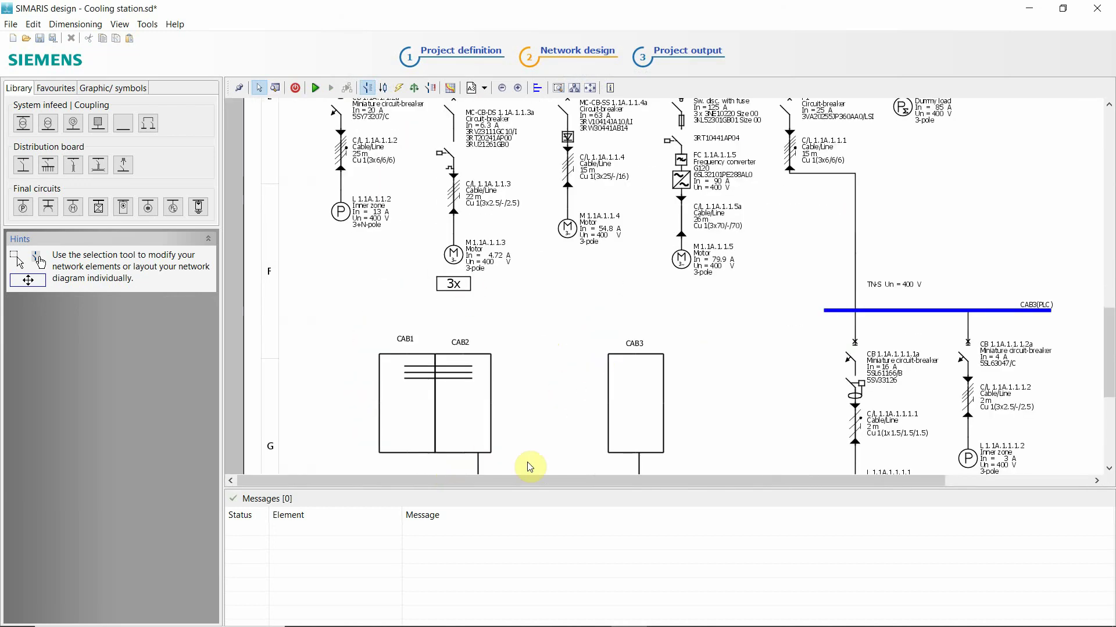
# Step: Zoom over the CAB1/CAB2 and CAB3 cabinet layout, then open the Project output page
pyautogui.keyDown('ctrl'); pyautogui.scroll(-2, 507, 247); pyautogui.keyUp('ctrl')
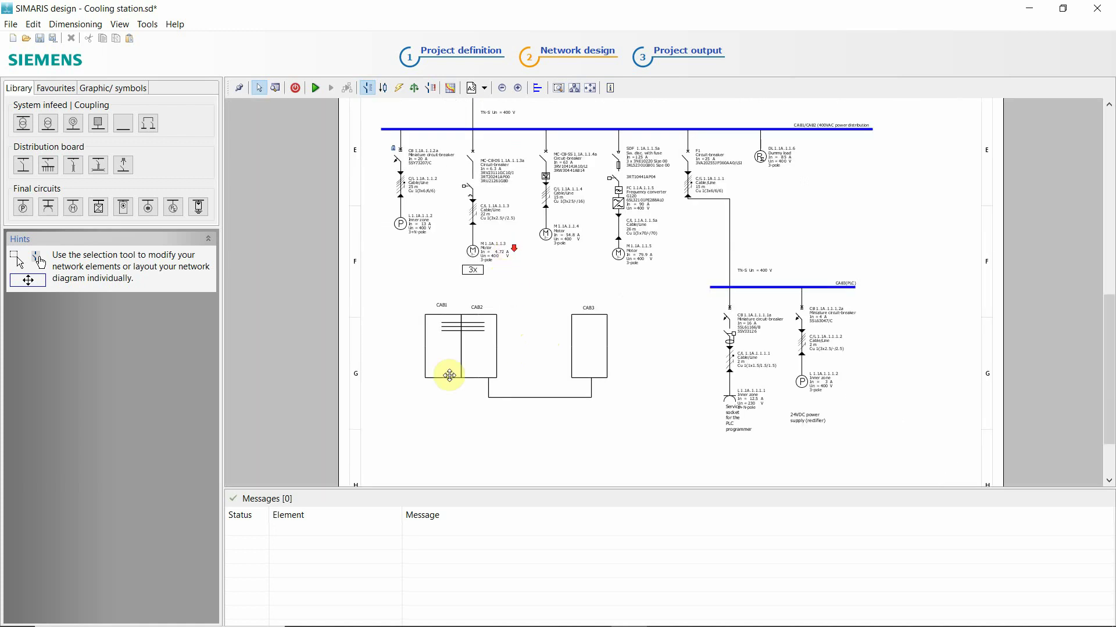
pyautogui.keyDown('ctrl'); pyautogui.scroll(2, 450, 376); pyautogui.keyUp('ctrl')
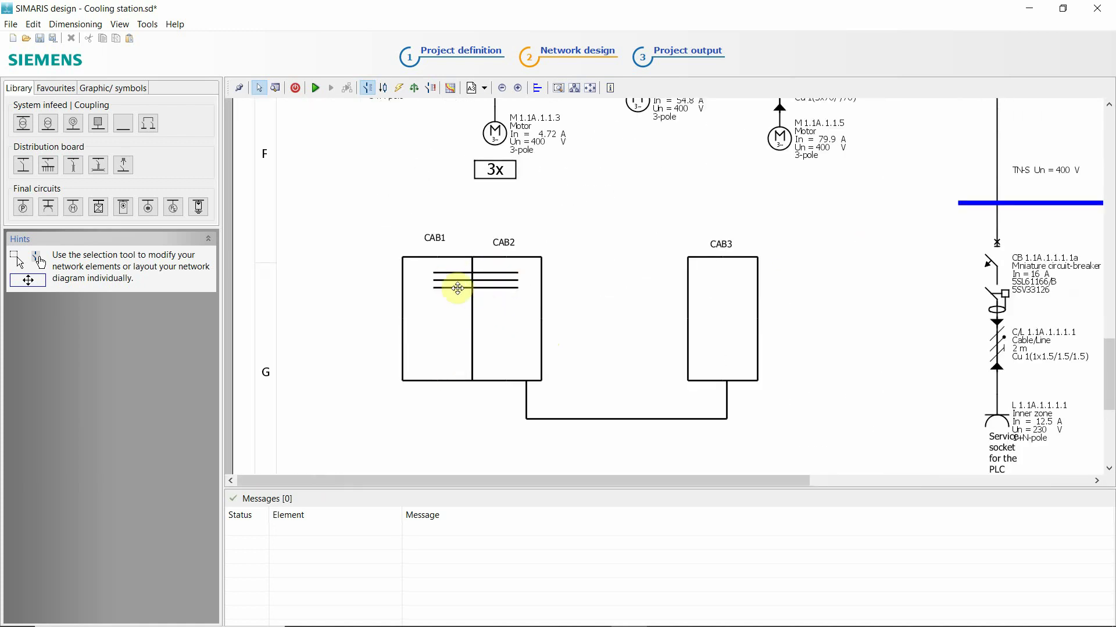
pyautogui.keyDown('ctrl'); pyautogui.scroll(2, 458, 288); pyautogui.keyUp('ctrl')
pyautogui.keyDown('ctrl'); pyautogui.scroll(-1, 465, 307); pyautogui.keyUp('ctrl')
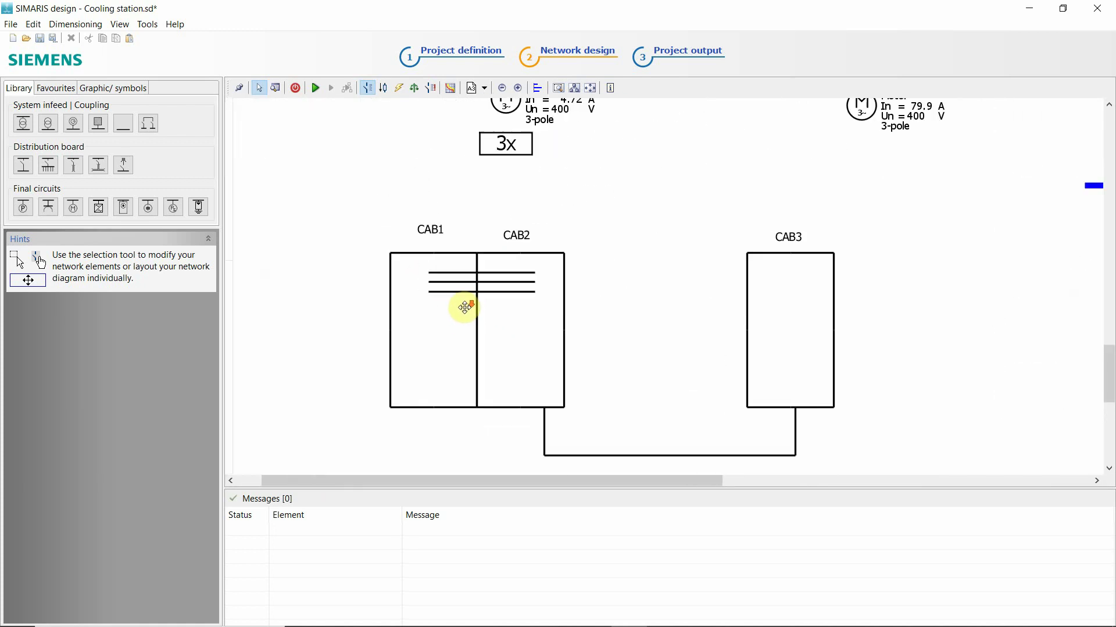
pyautogui.keyDown('ctrl'); pyautogui.scroll(-2, 464, 307); pyautogui.keyUp('ctrl')
pyautogui.keyDown('ctrl'); pyautogui.scroll(2, 488, 331); pyautogui.keyUp('ctrl')
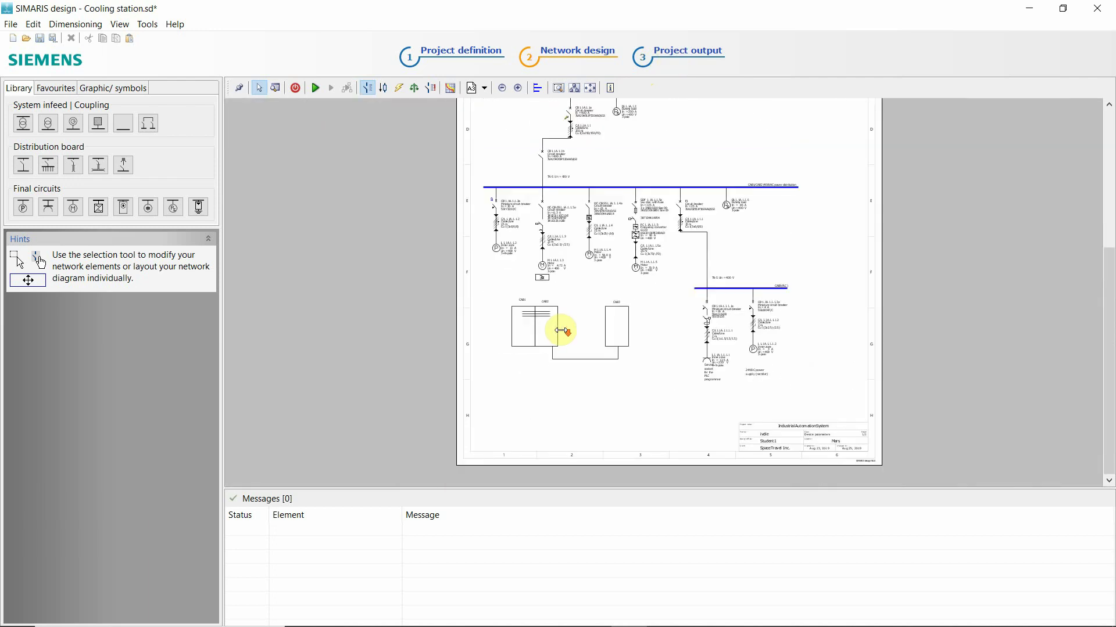
pyautogui.keyDown('ctrl'); pyautogui.scroll(-5, 561, 326); pyautogui.keyUp('ctrl')
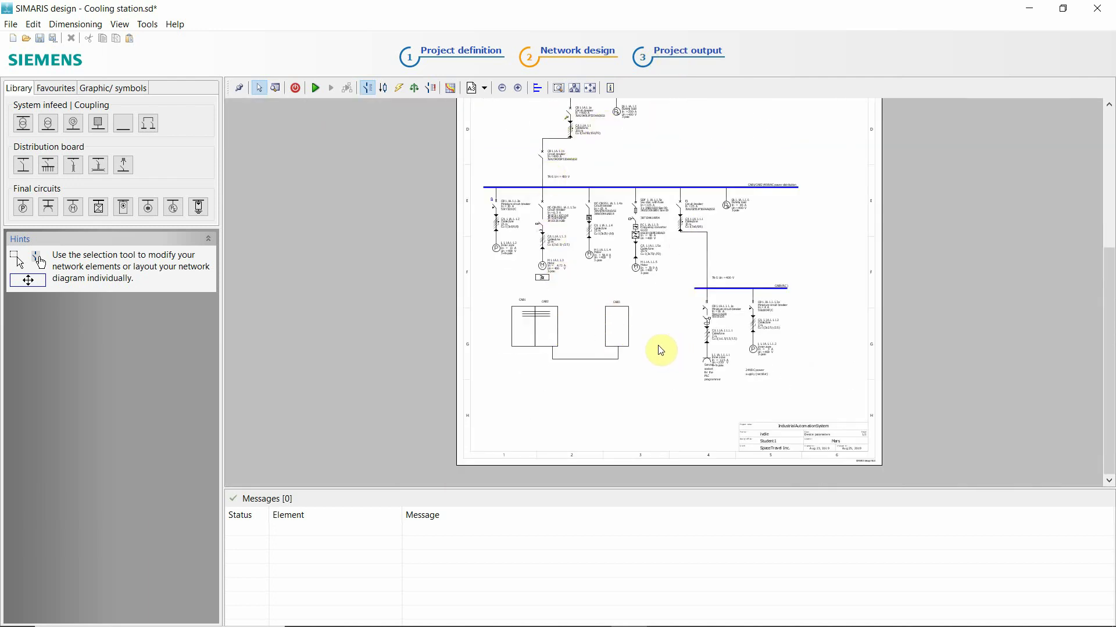
pyautogui.click(681, 61)
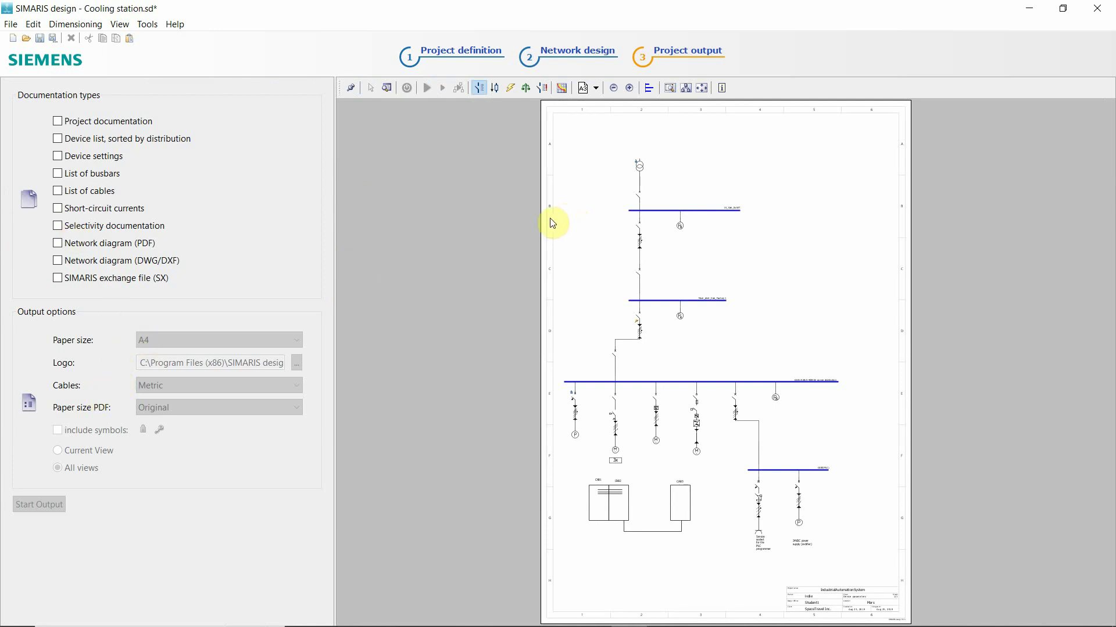
# Step: Revisit the Project output page, return to Network design, and save the Cooling station project
pyautogui.click(570, 60)
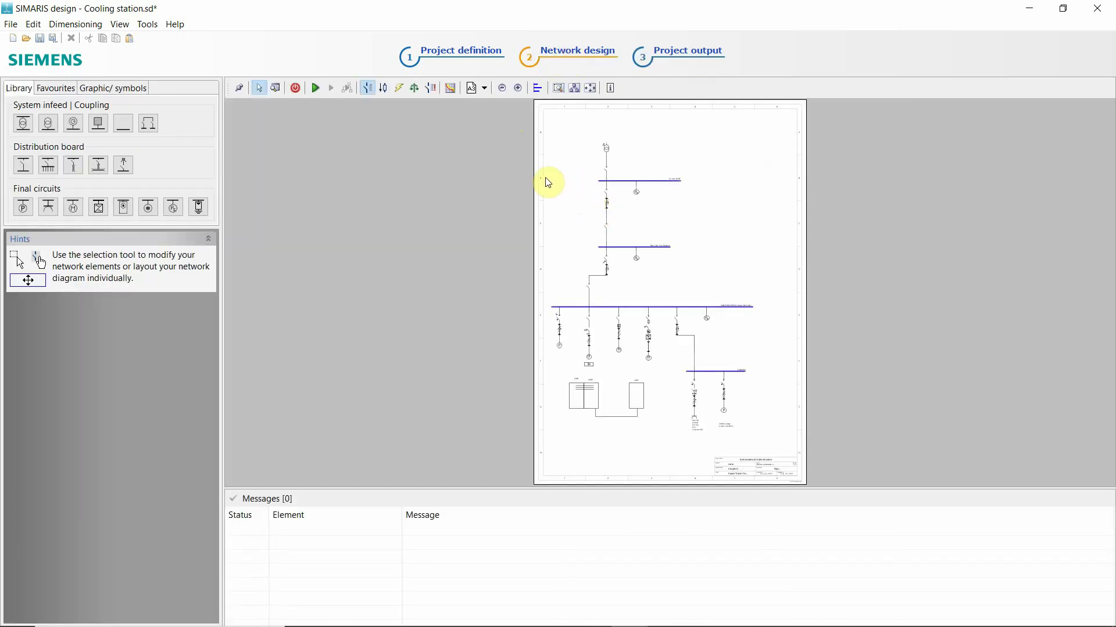
pyautogui.click(685, 60)
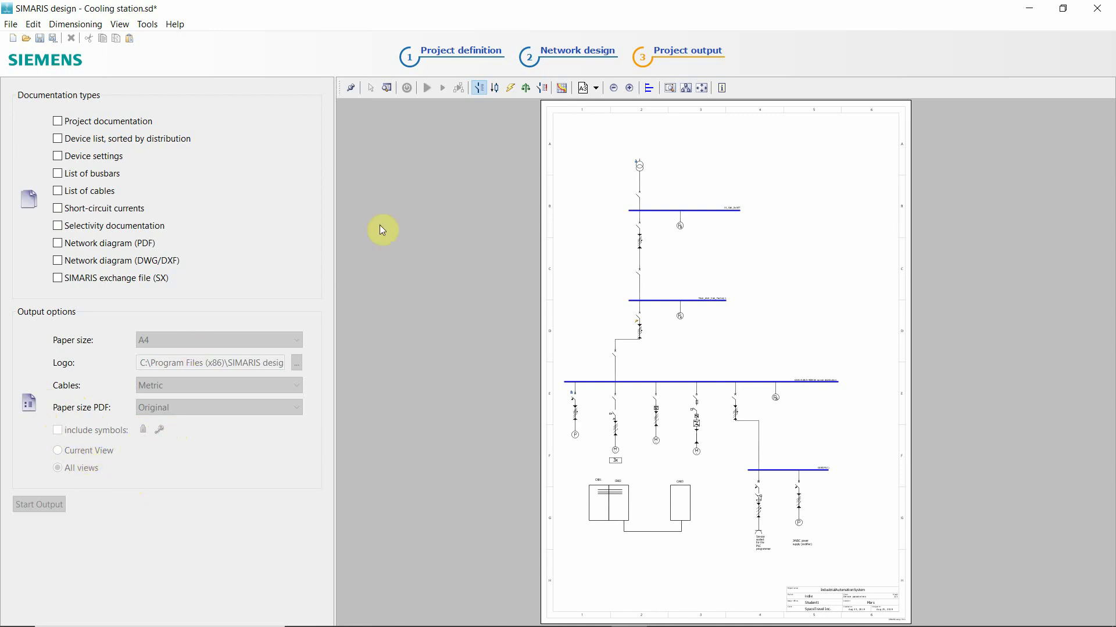
pyautogui.click(572, 57)
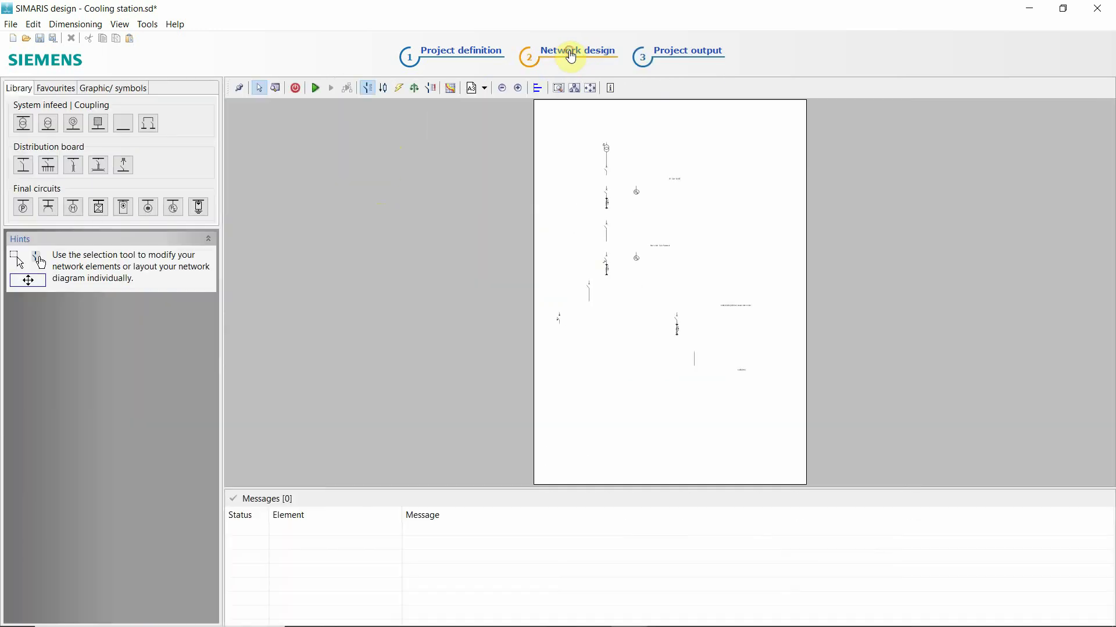
pyautogui.click(39, 38)
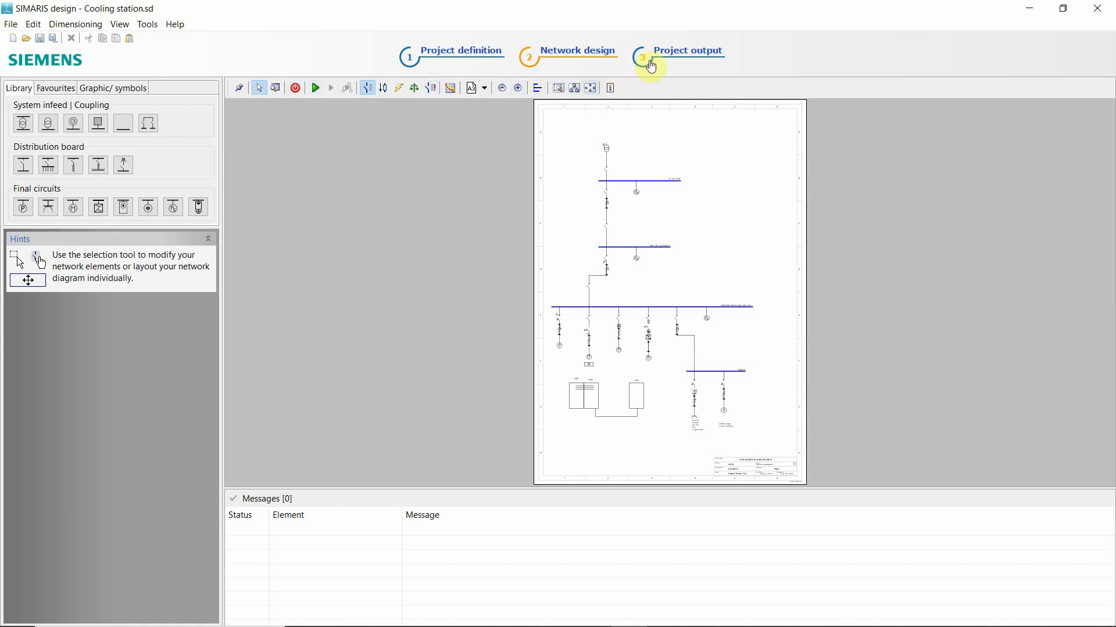
# Step: On the Project output page, tick 'Project documentation' as the output to generate
pyautogui.click(651, 67)
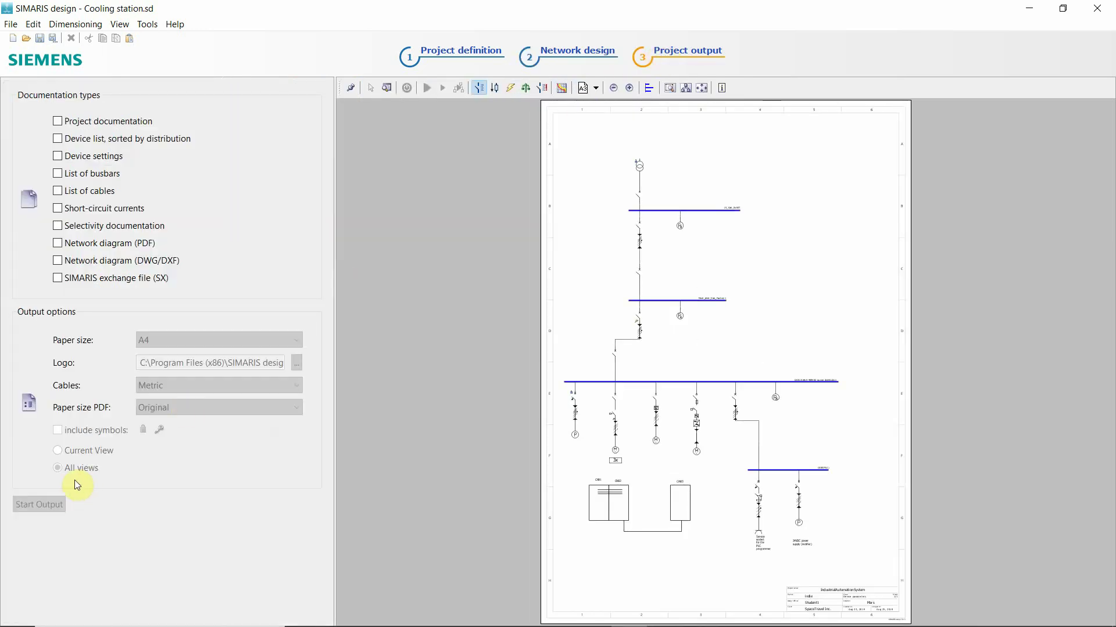
pyautogui.click(57, 121)
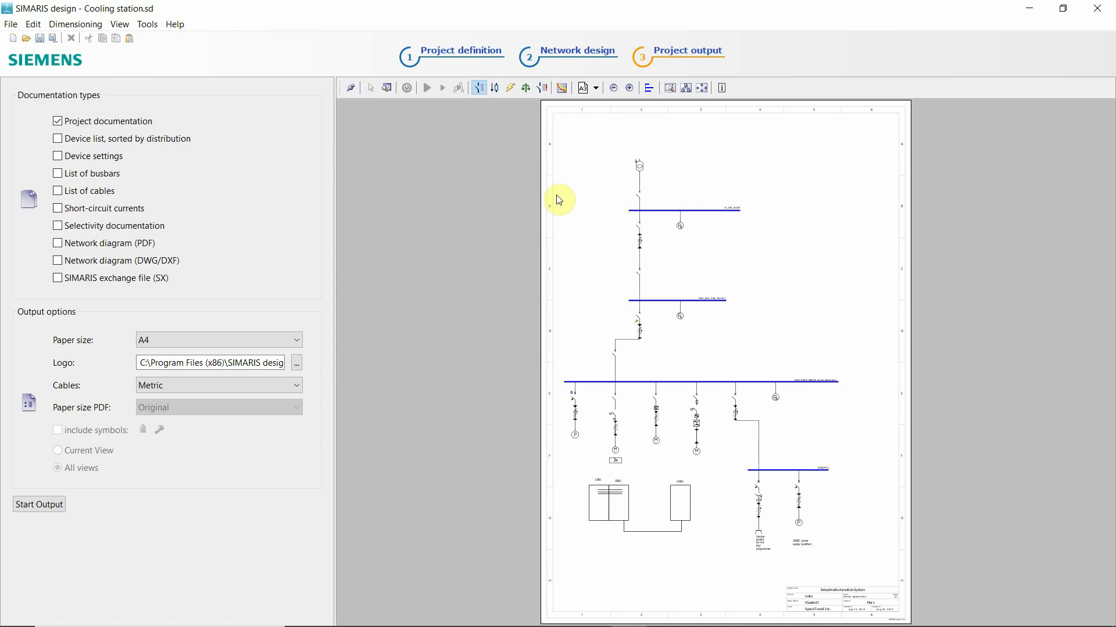
pyautogui.click(564, 53)
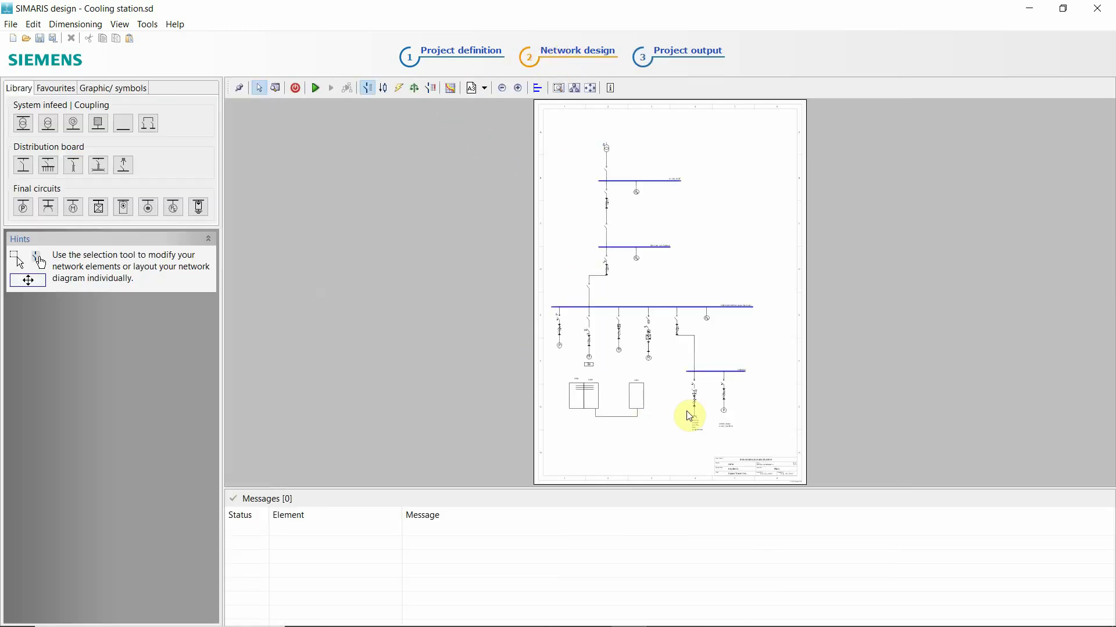
pyautogui.keyDown('ctrl'); pyautogui.scroll(3, 738, 381); pyautogui.keyUp('ctrl')
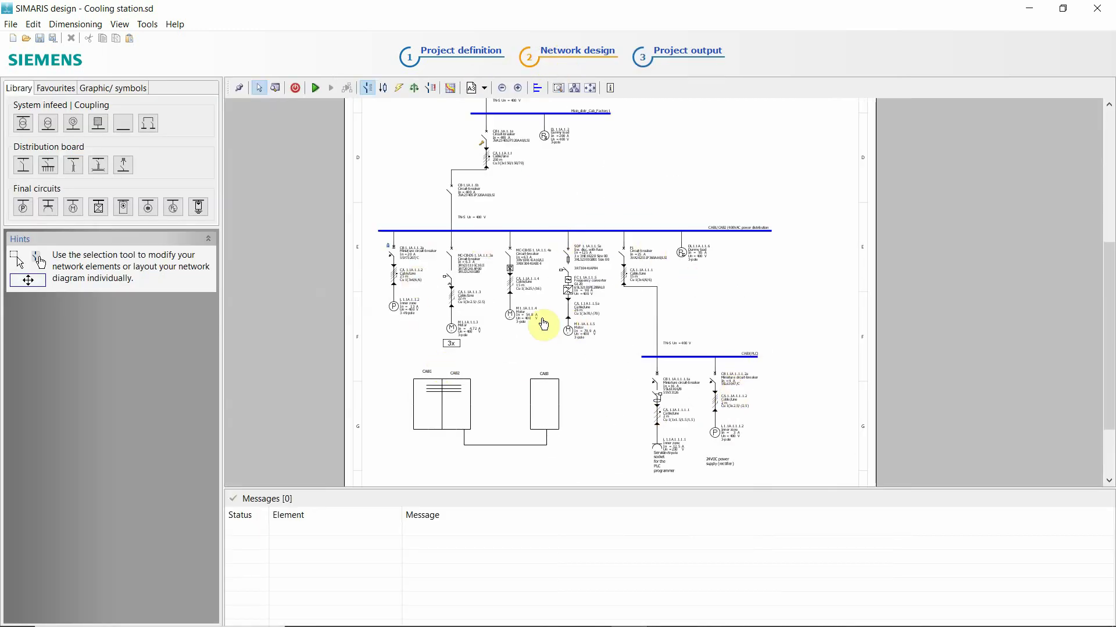